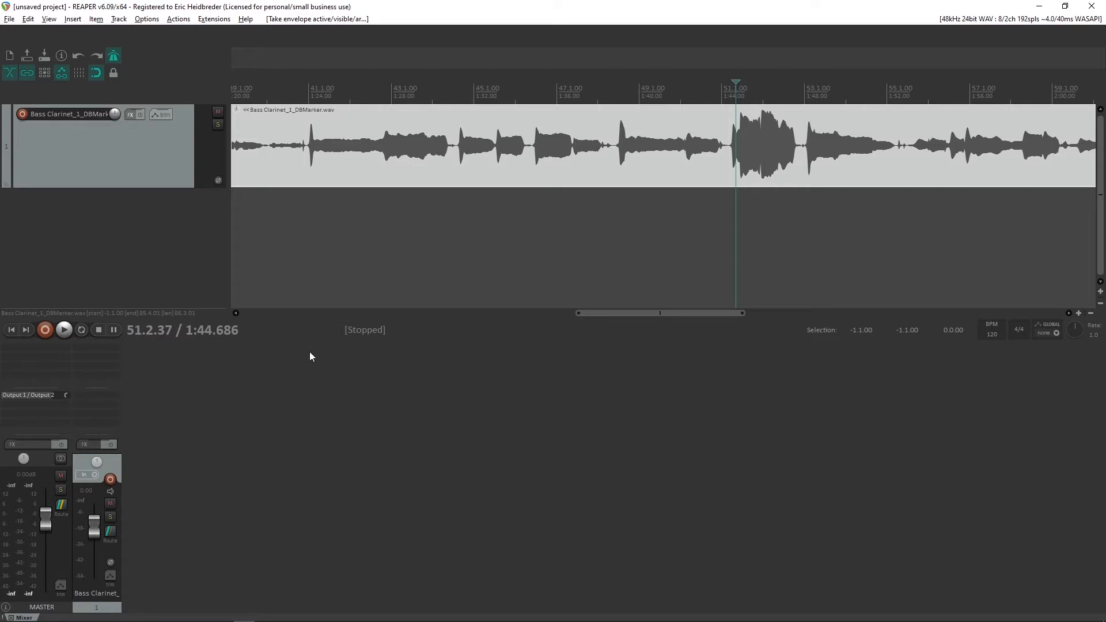
- Show the Volume envelope for the Bass Clarinet track and close its envelope list
{"action": "left_click", "coordinate": [145, 132]}
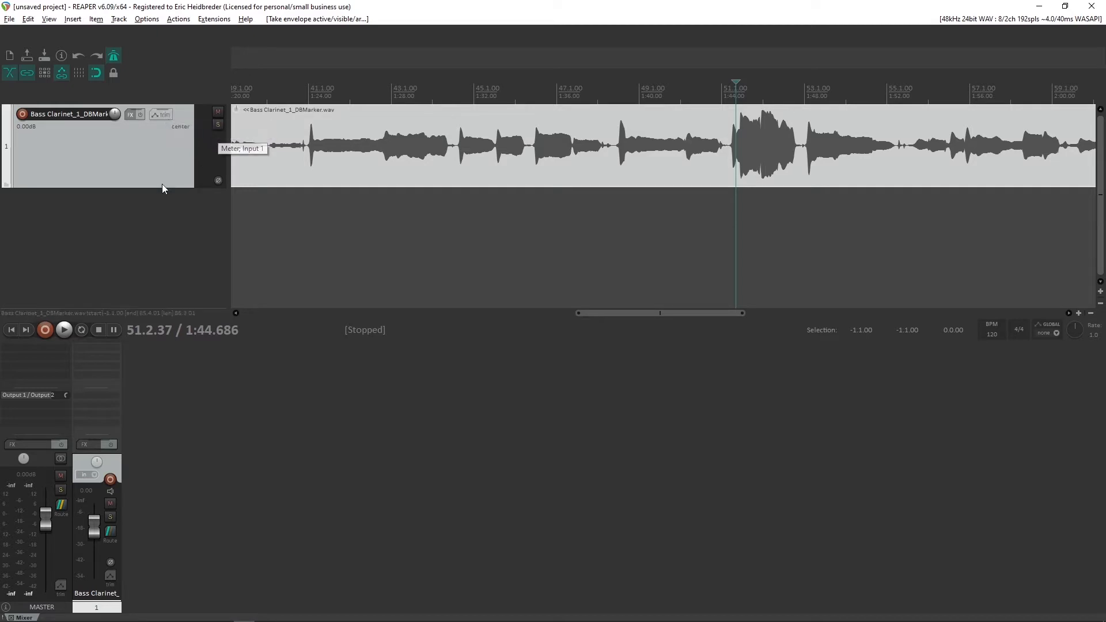
{"action": "mouse_move", "coordinate": [229, 165]}
{"action": "left_mouse_down"}
{"action": "mouse_move", "coordinate": [256, 165]}
{"action": "mouse_move", "coordinate": [228, 165]}
{"action": "left_mouse_up"}
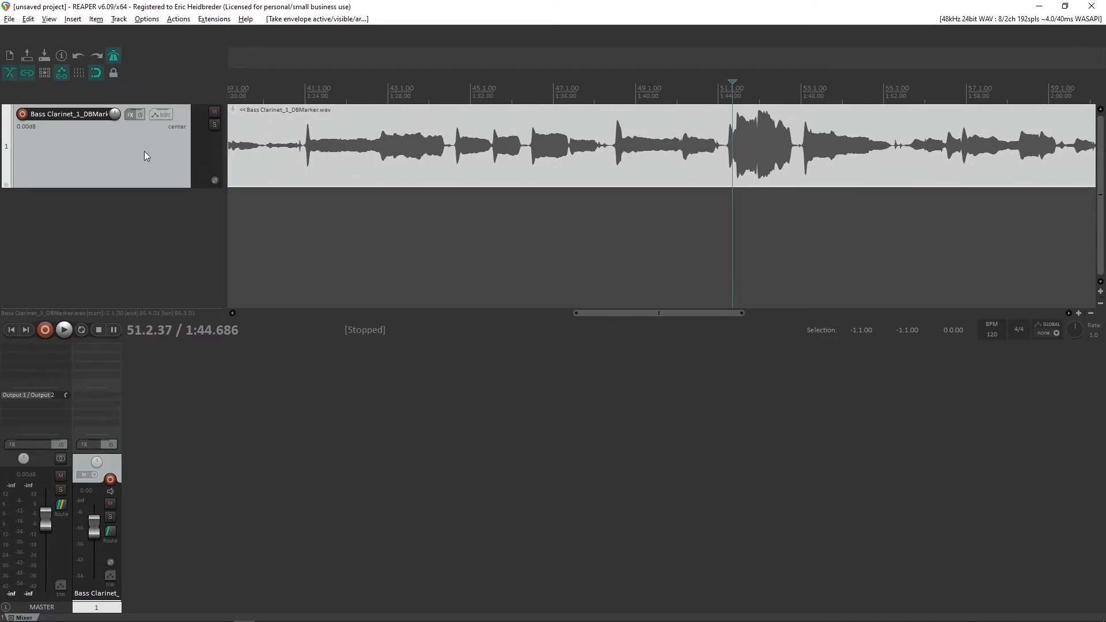
{"action": "left_click", "coordinate": [159, 117]}
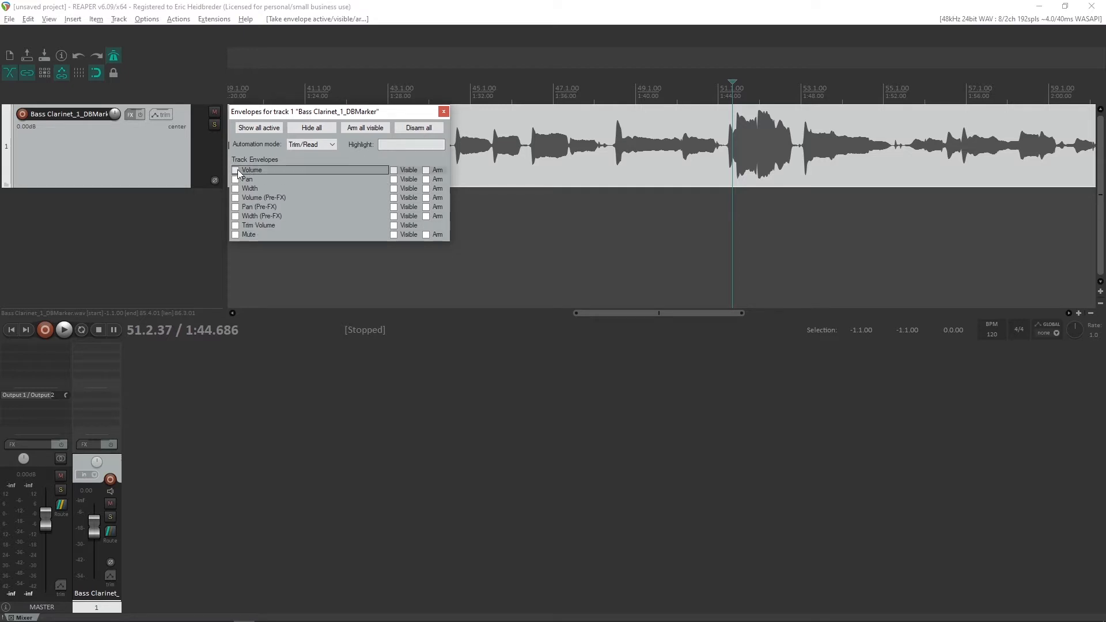
{"action": "left_click", "coordinate": [236, 171]}
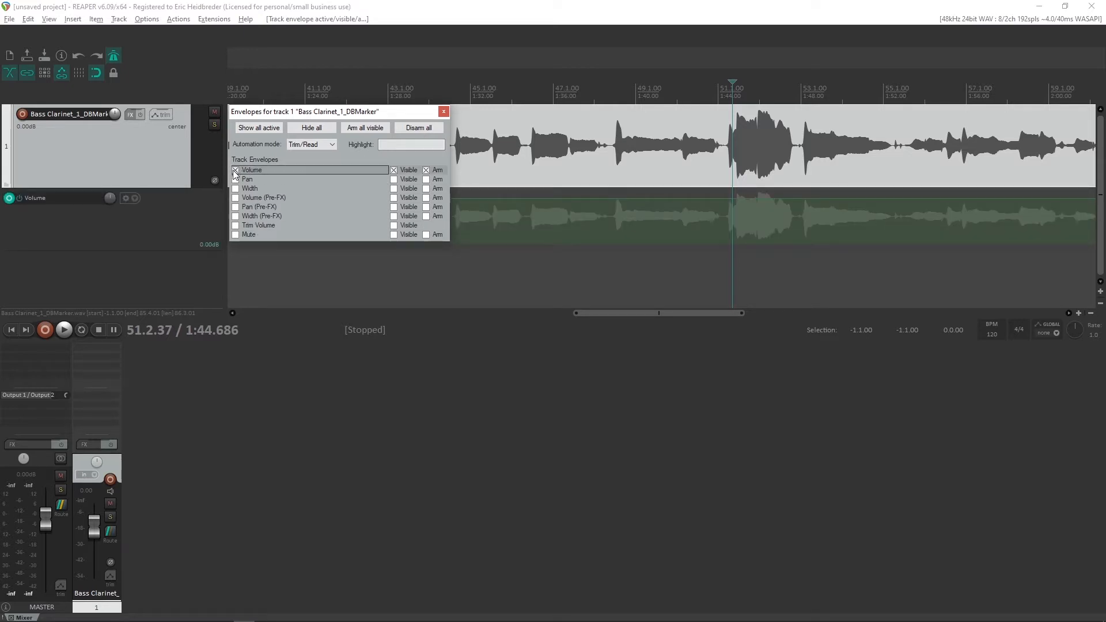
{"action": "left_click", "coordinate": [444, 111]}
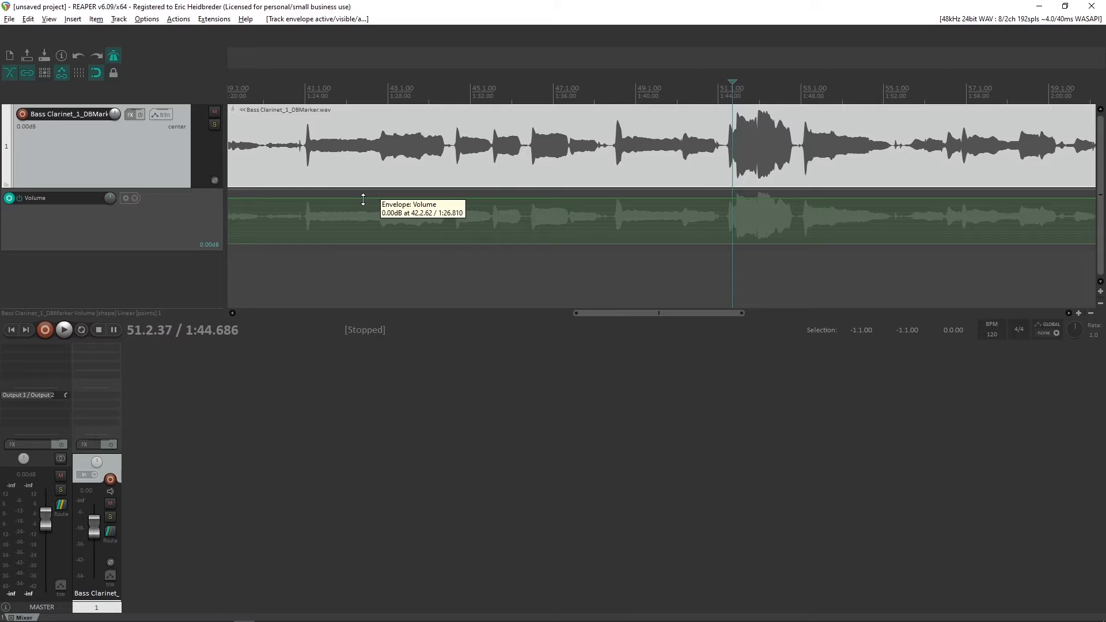
- Try dragging the whole volume envelope, and add a point to it at about 1:33 with grid lines off
{"action": "left_click_drag", "start_coordinate": [363, 198], "coordinate": [388, 205]}
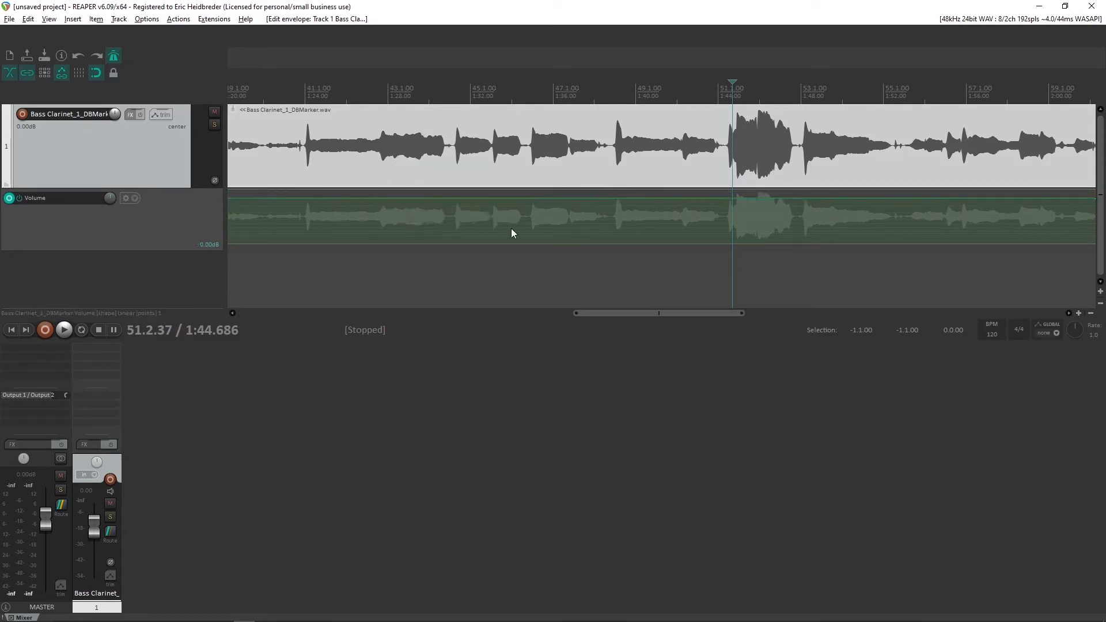
{"action": "left_click", "coordinate": [503, 200]}
{"action": "left_click", "coordinate": [79, 72]}
{"action": "left_click", "coordinate": [482, 200], "text": "shift"}
{"action": "left_click", "coordinate": [541, 199], "text": "shift"}
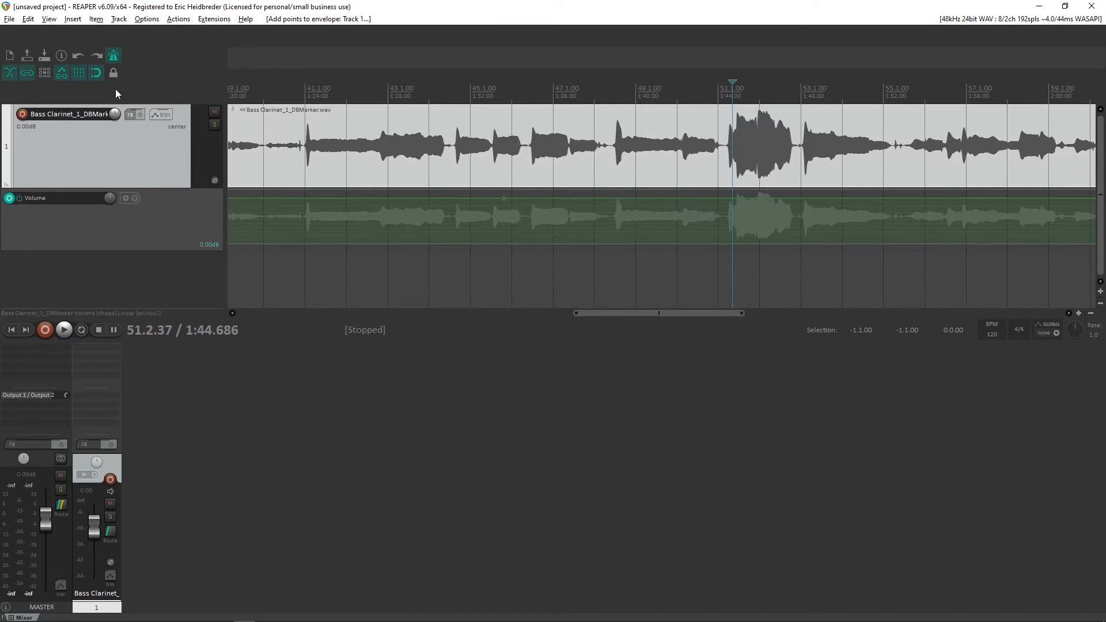
{"action": "left_click", "coordinate": [79, 72]}
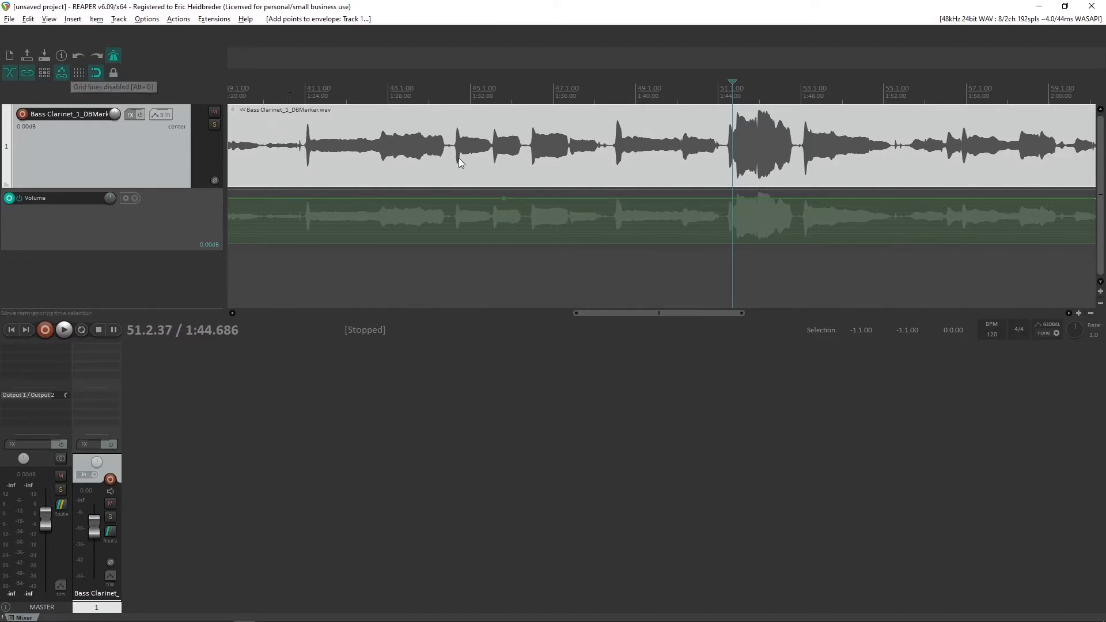
- Lower the added envelope point to about -36 dB and inspect the envelope from the project start
{"action": "left_click_drag", "start_coordinate": [504, 199], "coordinate": [506, 297]}
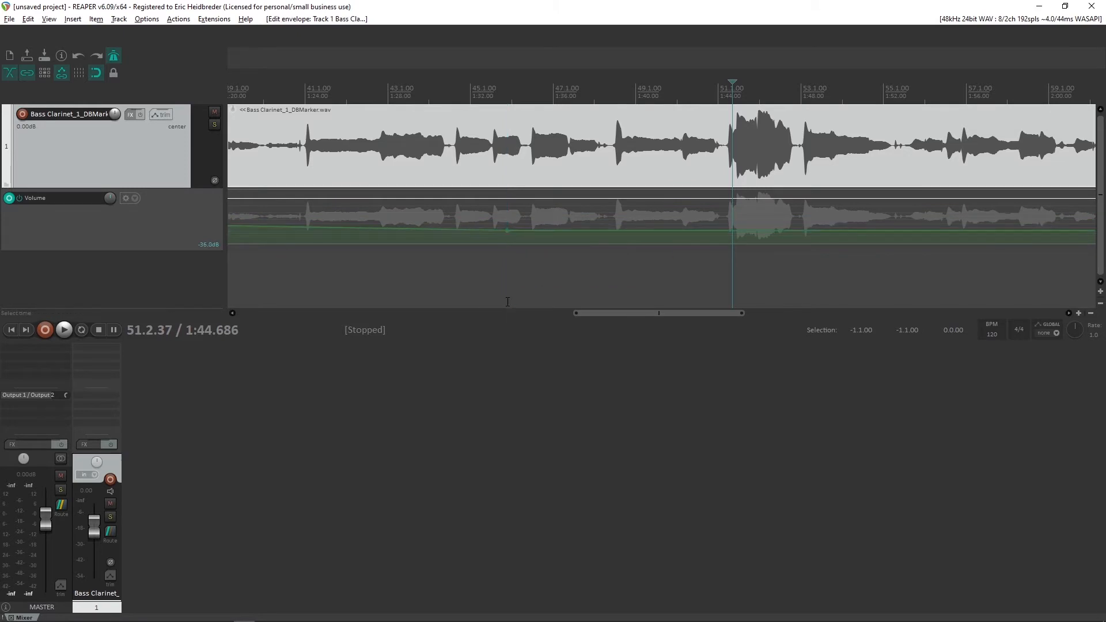
{"action": "left_click", "coordinate": [507, 299]}
{"action": "left_click_drag", "start_coordinate": [629, 314], "coordinate": [264, 337]}
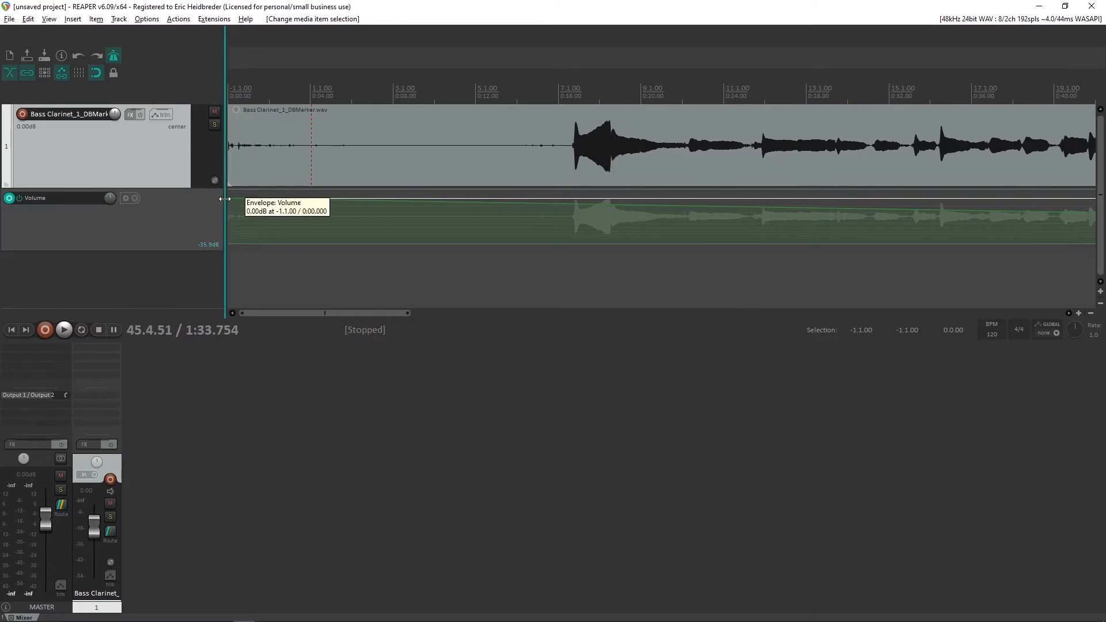
{"action": "left_click_drag", "start_coordinate": [318, 316], "coordinate": [681, 298]}
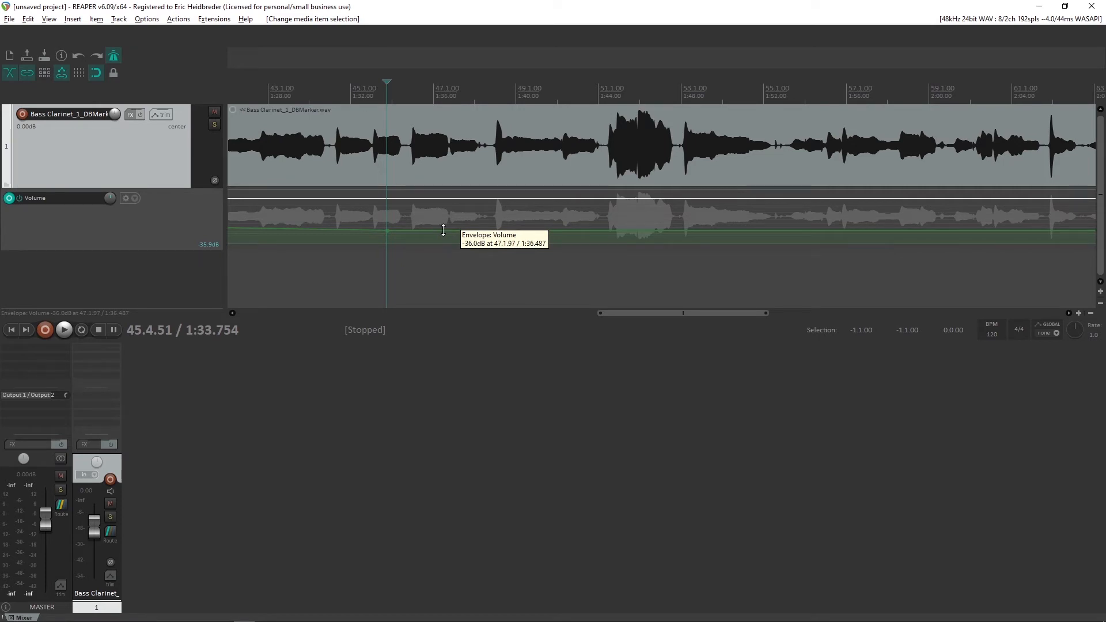
- Undo the added envelope point and the lowered level
{"action": "key", "text": "ctrl+z"}
{"action": "key", "text": "ctrl+z"}
{"action": "key", "text": "ctrl+z"}
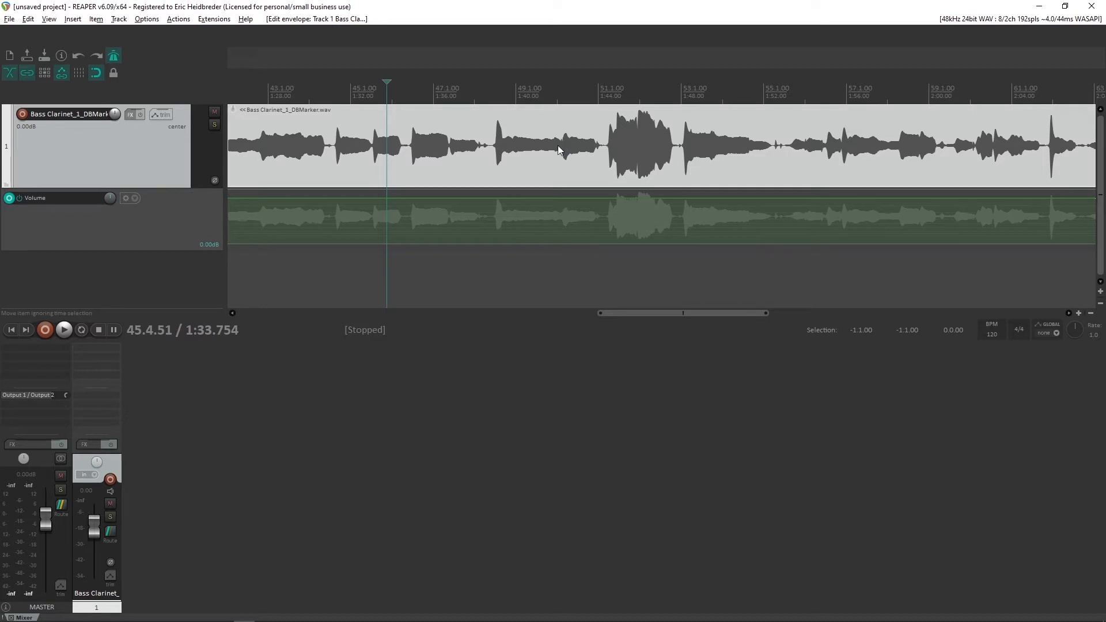
- Play the loud passage around 1:45, once from about 1:42 and once from about 1:44.4
{"action": "left_click", "coordinate": [611, 95]}
{"action": "scroll", "coordinate": [604, 122], "scroll_direction": "up", "scroll_amount": 5}
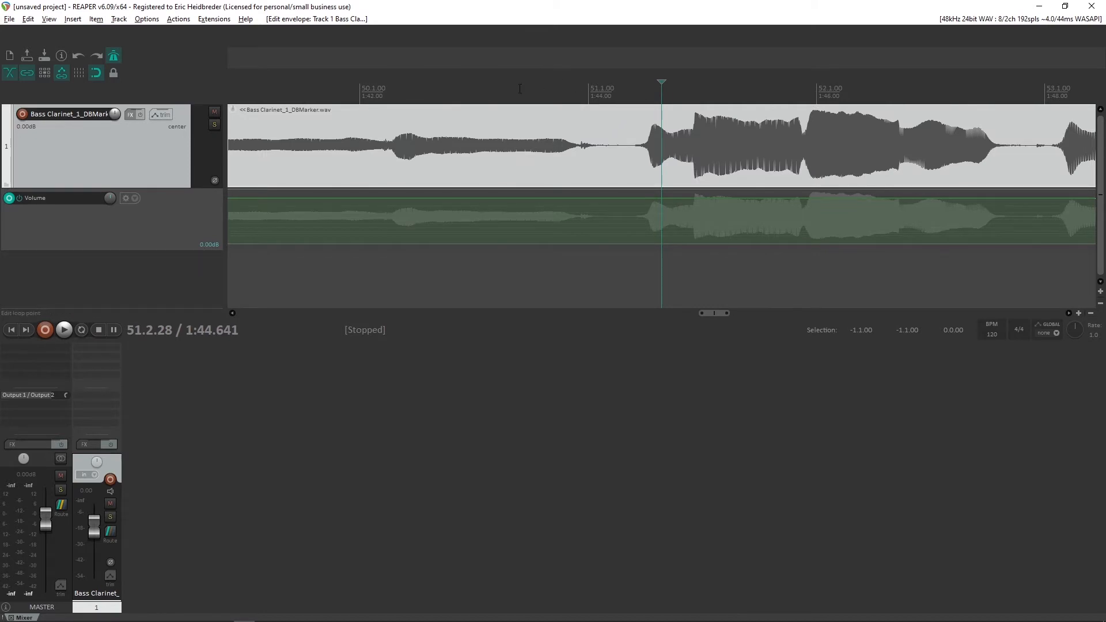
{"action": "left_click", "coordinate": [357, 94]}
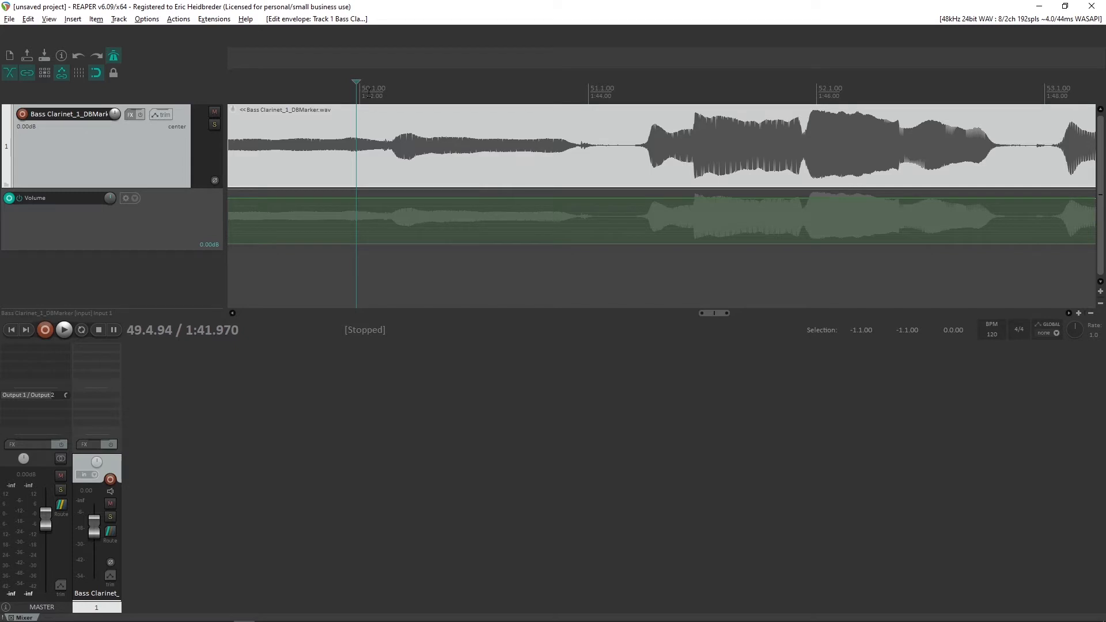
{"action": "key", "text": "space"}
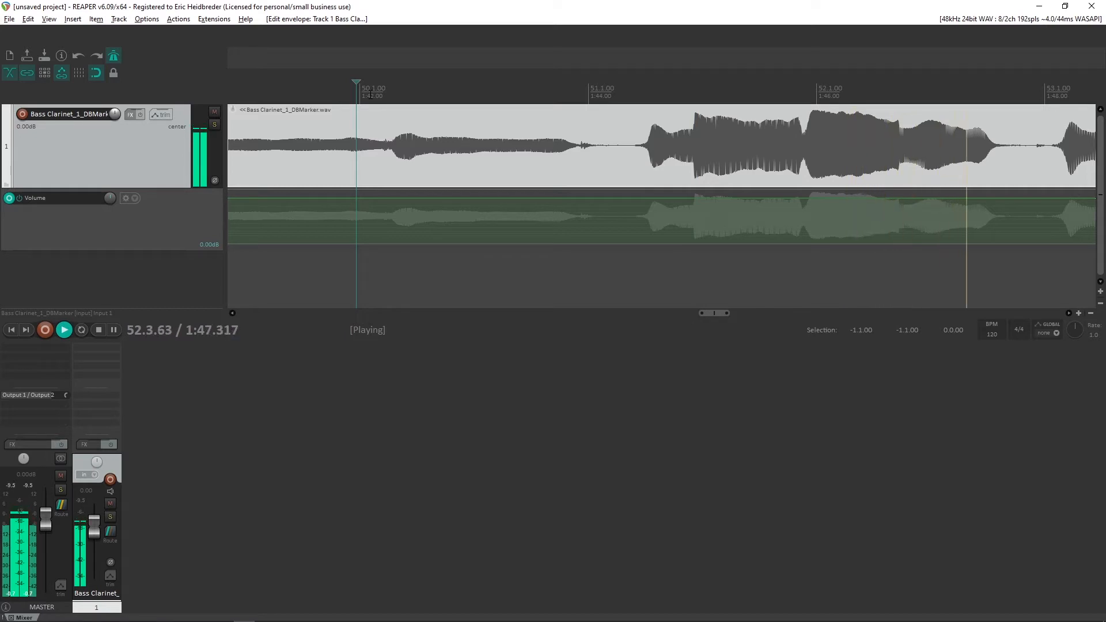
{"action": "key", "text": "space"}
{"action": "left_click", "coordinate": [632, 101]}
{"action": "key", "text": "space"}
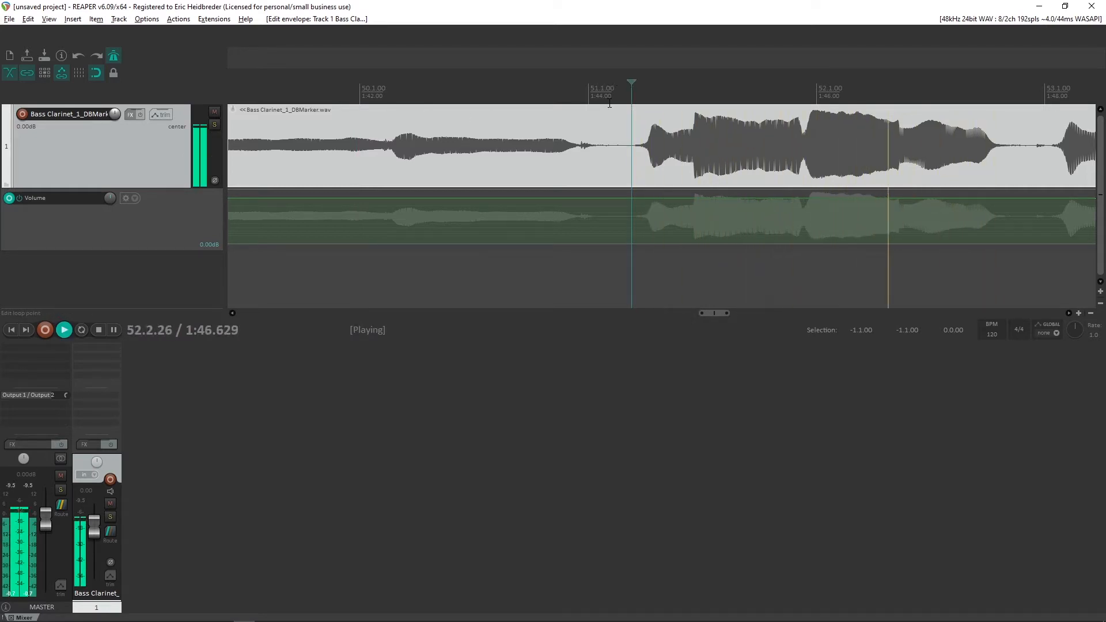
{"action": "key", "text": "space"}
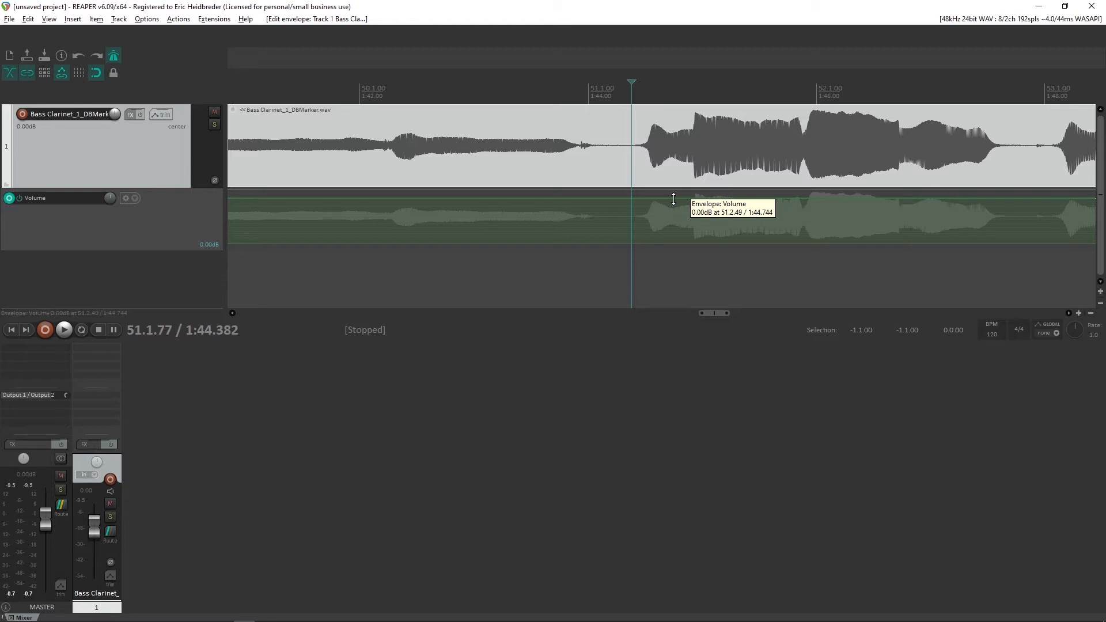
- Add points to the volume envelope around the loud notes and lower the segment between them to about -4 dB
{"action": "left_click", "coordinate": [692, 203]}
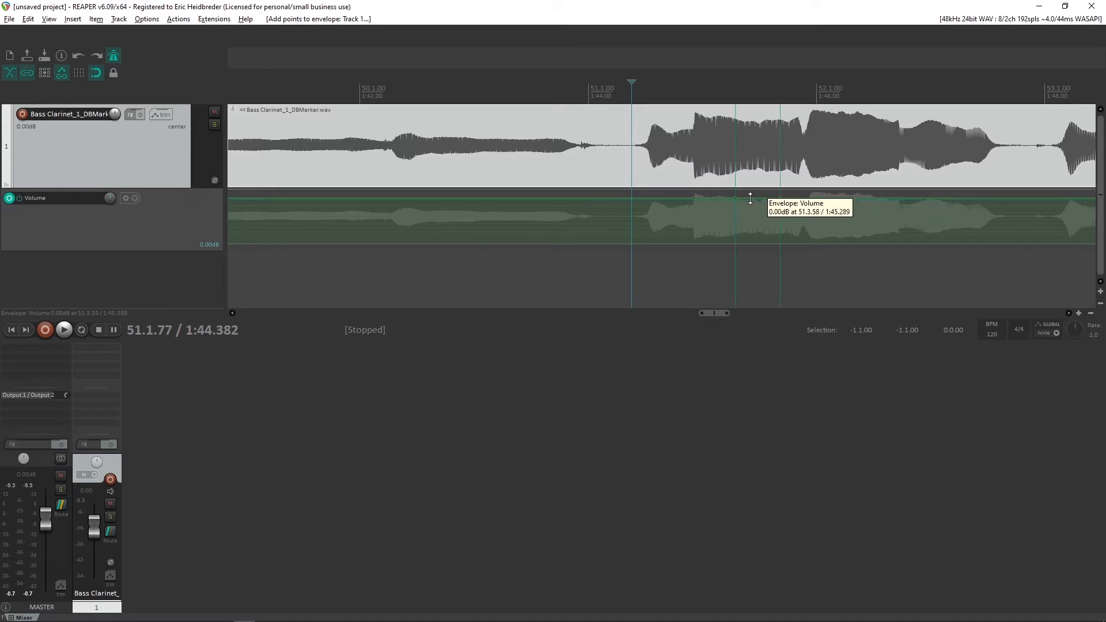
{"action": "left_click_drag", "start_coordinate": [750, 198], "coordinate": [749, 208]}
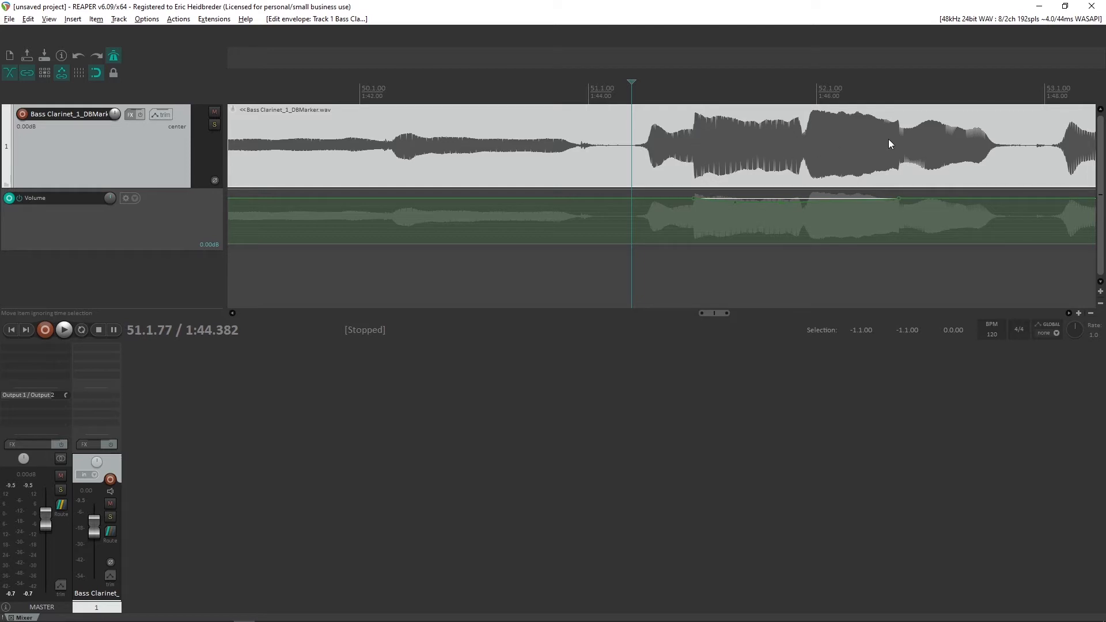
{"action": "left_click_drag", "start_coordinate": [753, 202], "coordinate": [758, 210]}
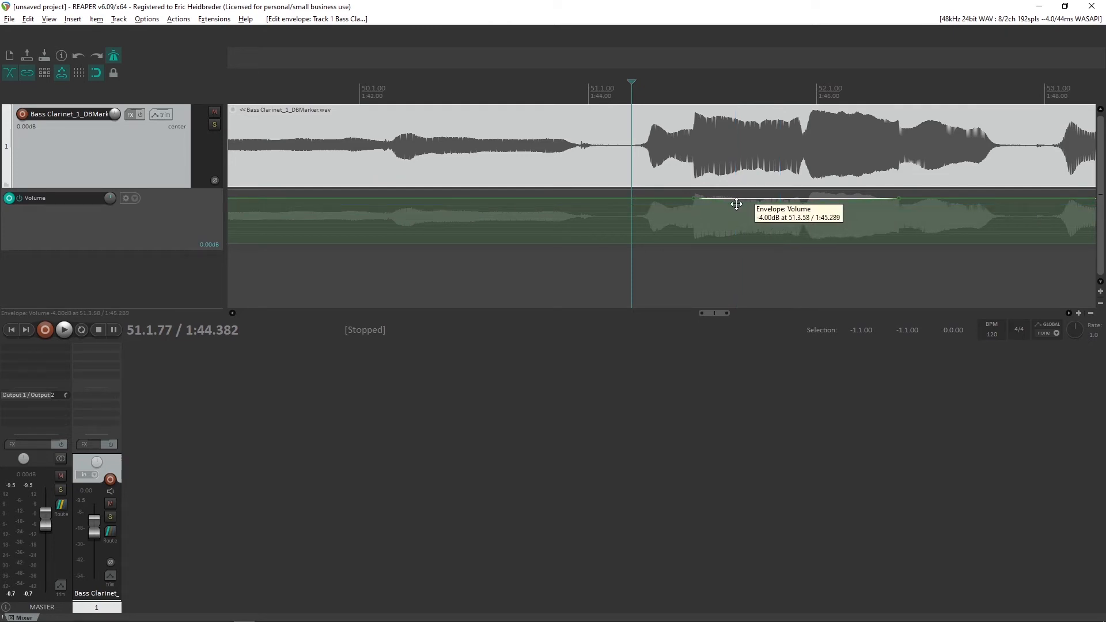
- Move the lowered segment's edge points outward to the loud passage's start at about 1:44.9 and its end at about 1:46.7
{"action": "left_click_drag", "start_coordinate": [733, 205], "coordinate": [695, 202]}
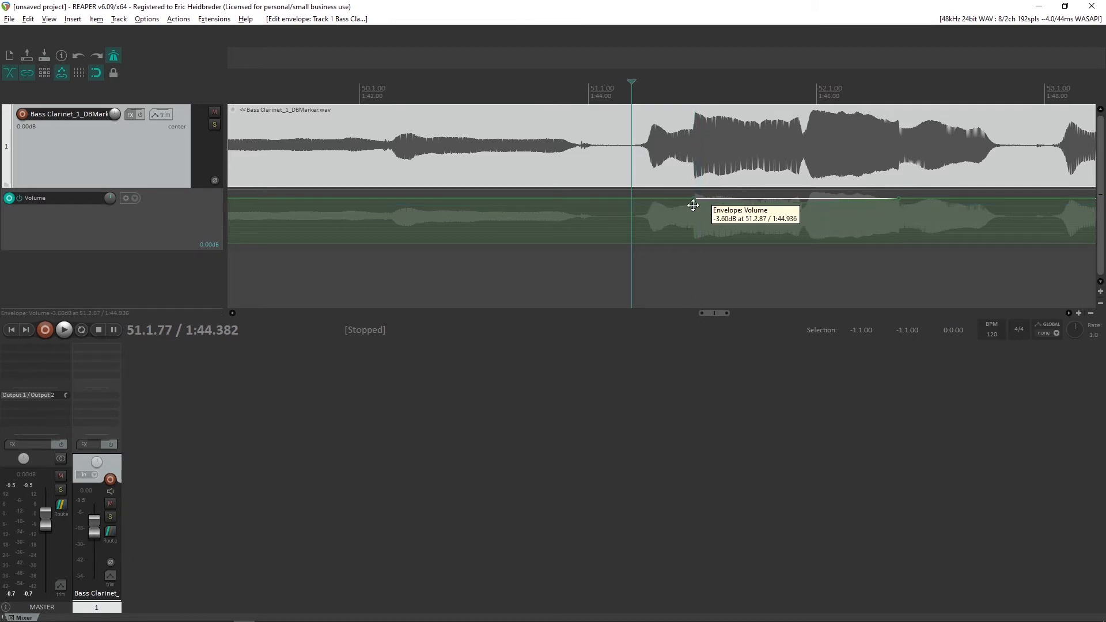
{"action": "left_click_drag", "start_coordinate": [695, 206], "coordinate": [695, 207]}
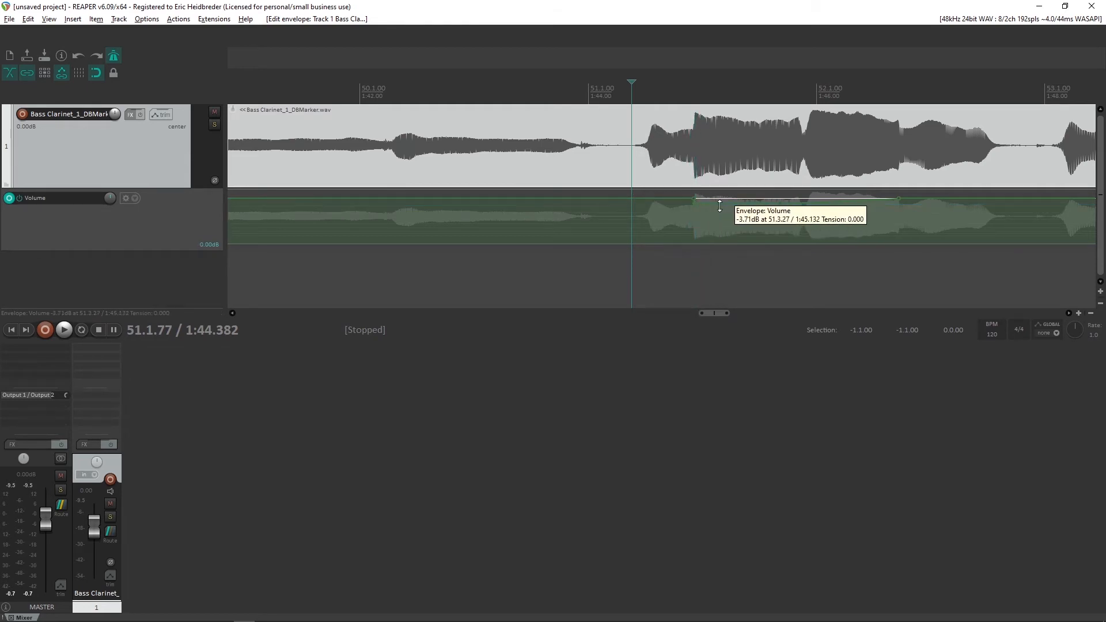
{"action": "left_click_drag", "start_coordinate": [774, 203], "coordinate": [900, 203]}
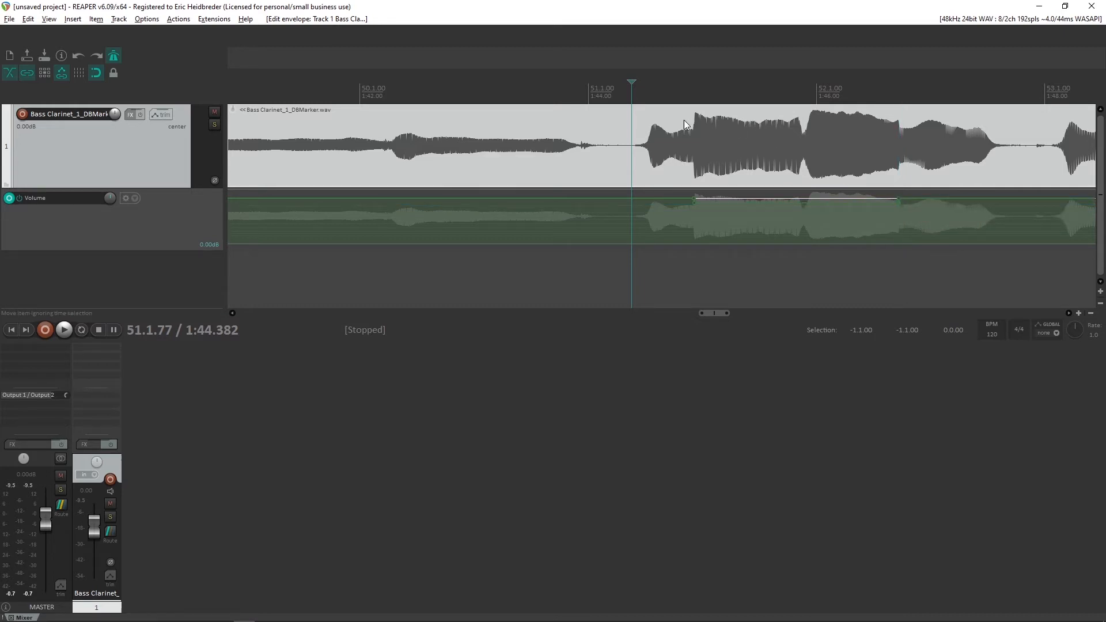
- Play the passage with the lowered segment, starting at about 1:44
{"action": "left_click", "coordinate": [584, 95]}
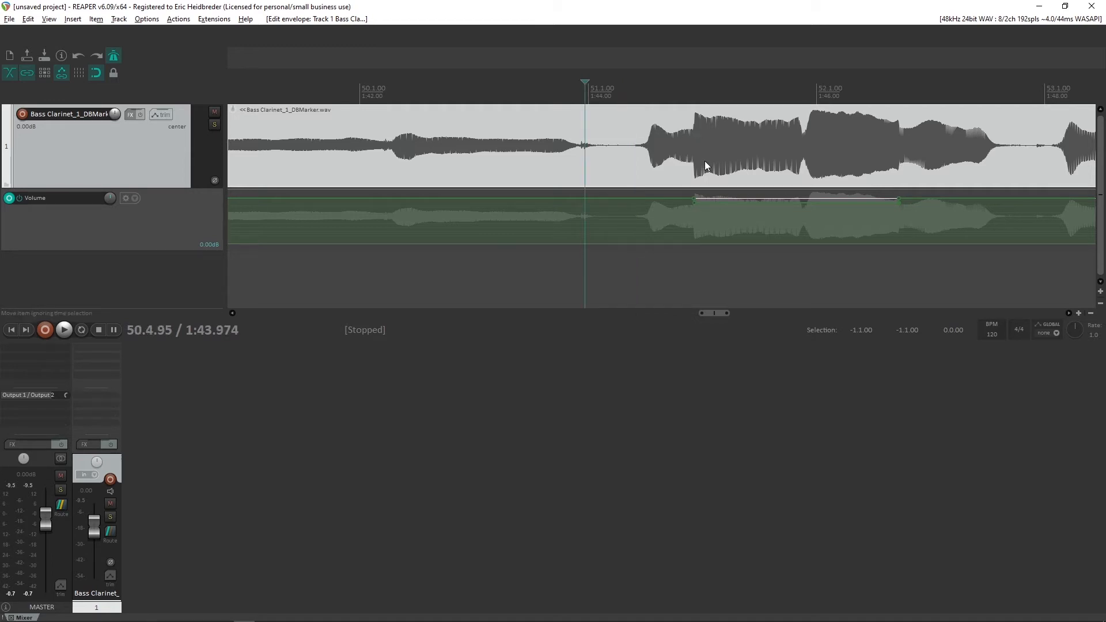
{"action": "key", "text": "space"}
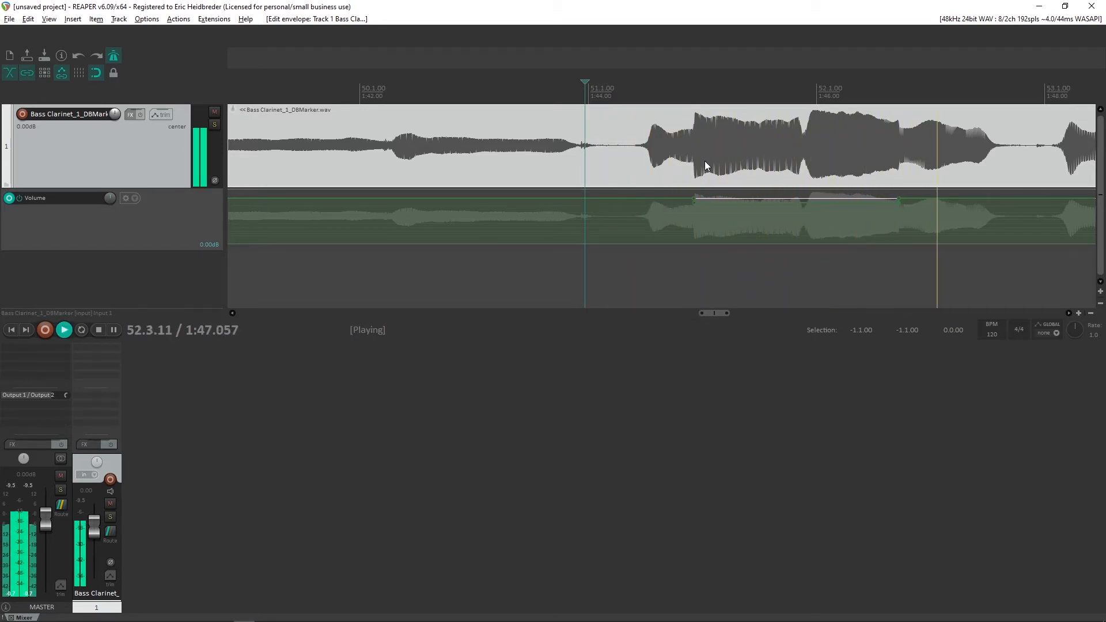
{"action": "key", "text": "space"}
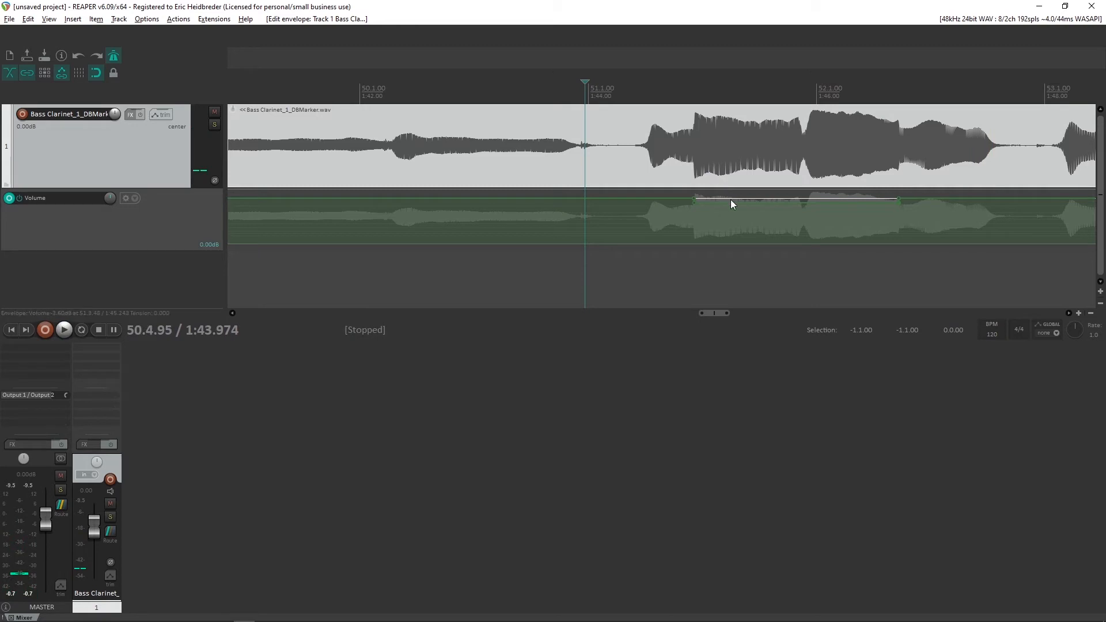
- Raise the envelope segment to about -0.4 dB, play the passage to compare, and lower the segment again
{"action": "left_click_drag", "start_coordinate": [732, 202], "coordinate": [731, 197]}
{"action": "key", "text": "space"}
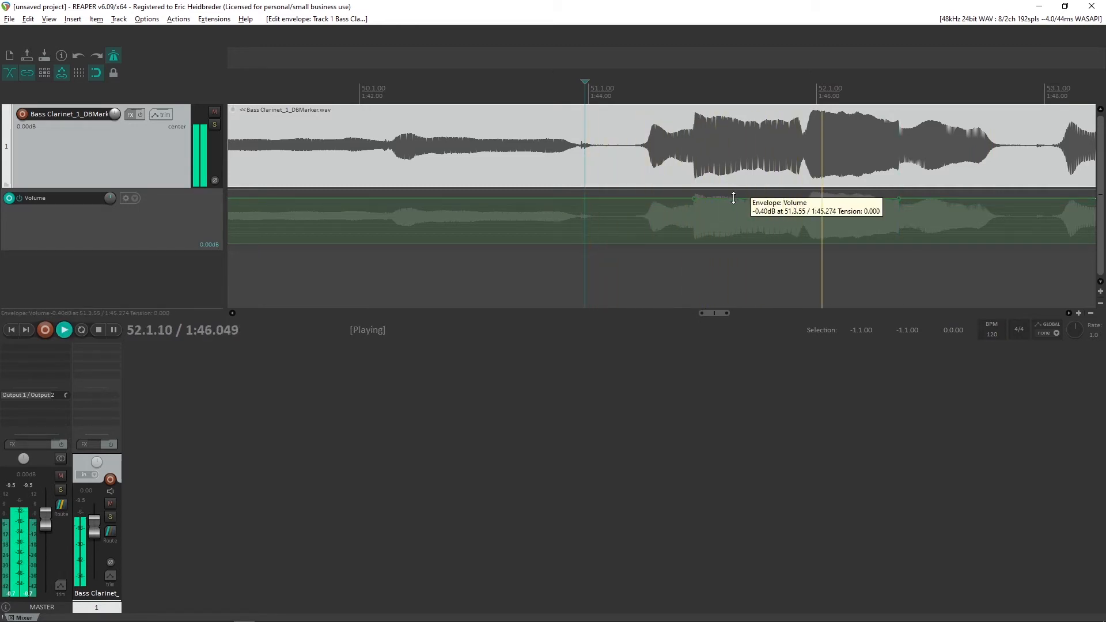
{"action": "key", "text": "space"}
{"action": "left_click_drag", "start_coordinate": [735, 199], "coordinate": [735, 207]}
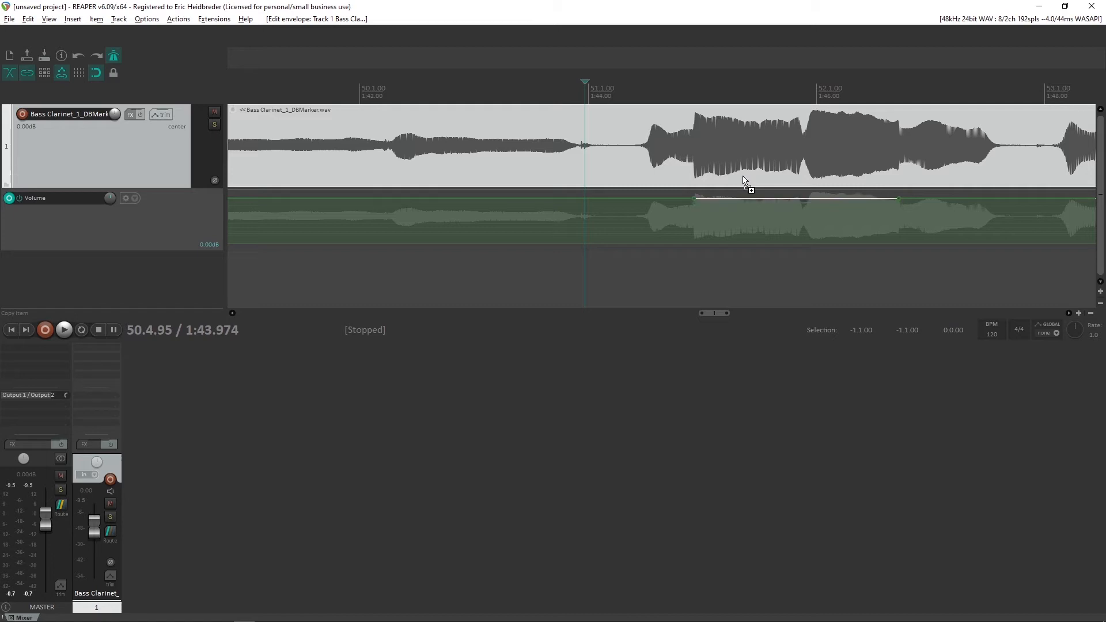
- Undo the level changes made to the volume envelope segment
{"action": "key", "text": "ctrl+z"}
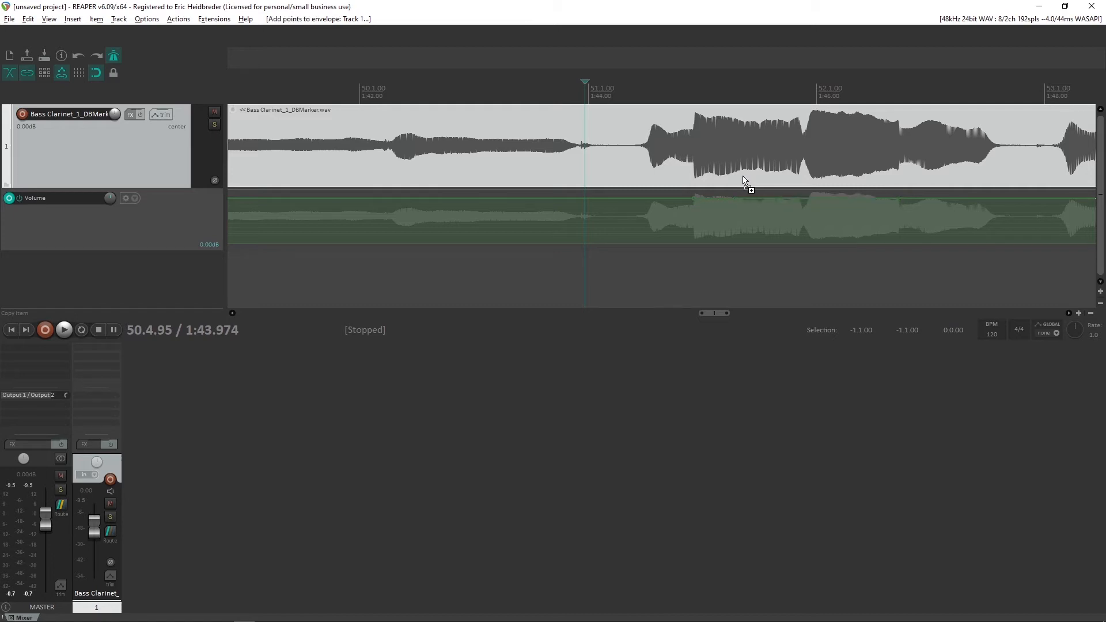
{"action": "key", "text": "ctrl+shift+z"}
- Make a time selection over the loud passage from 51.2.82 to 52.2.49
{"action": "left_click_drag", "start_coordinate": [694, 93], "coordinate": [902, 89]}
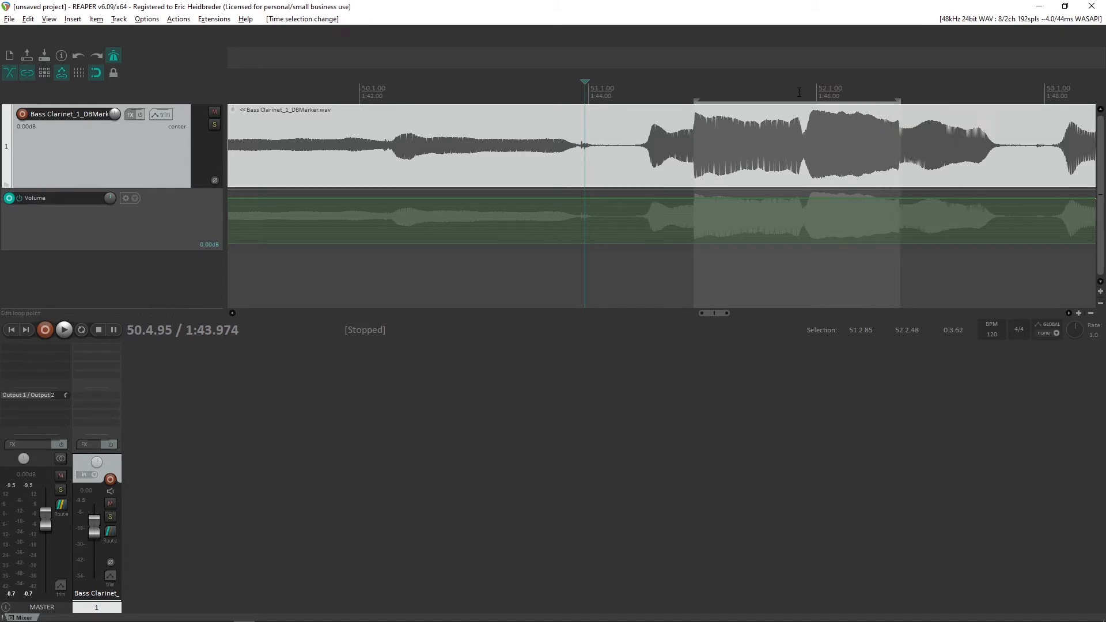
{"action": "left_click_drag", "start_coordinate": [687, 267], "coordinate": [787, 269]}
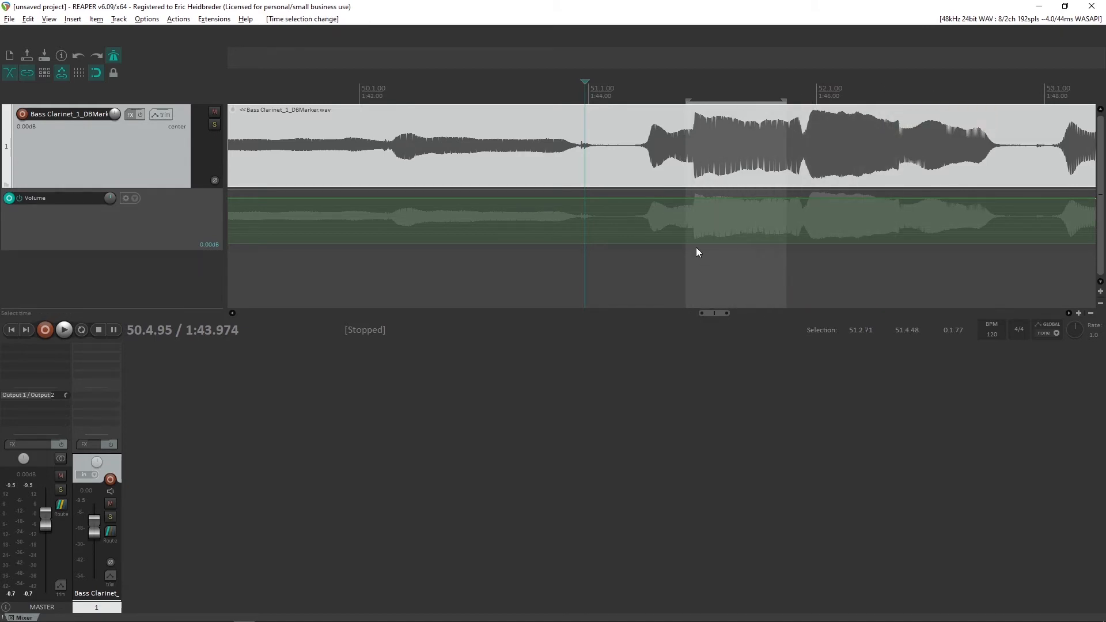
{"action": "left_click_drag", "start_coordinate": [693, 88], "coordinate": [902, 84]}
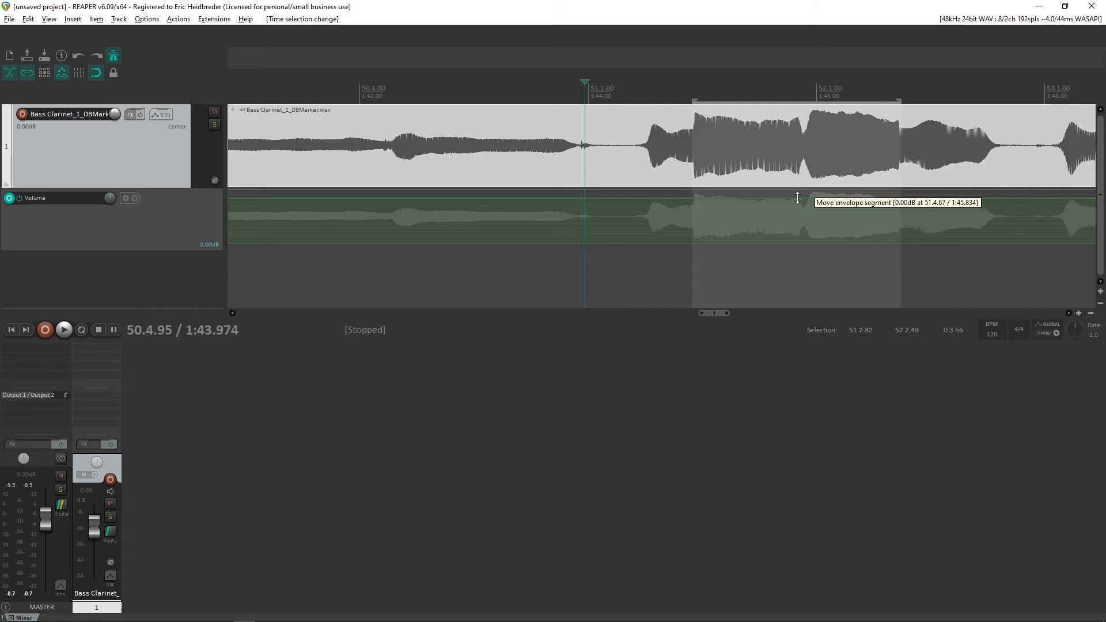
- Lower the volume envelope within the time selection and play the passage from about 1:44.4
{"action": "mouse_move", "coordinate": [798, 198]}
{"action": "left_mouse_down"}
{"action": "mouse_move", "coordinate": [793, 257]}
{"action": "mouse_move", "coordinate": [792, 198]}
{"action": "mouse_move", "coordinate": [790, 220]}
{"action": "mouse_move", "coordinate": [787, 206]}
{"action": "left_mouse_up"}
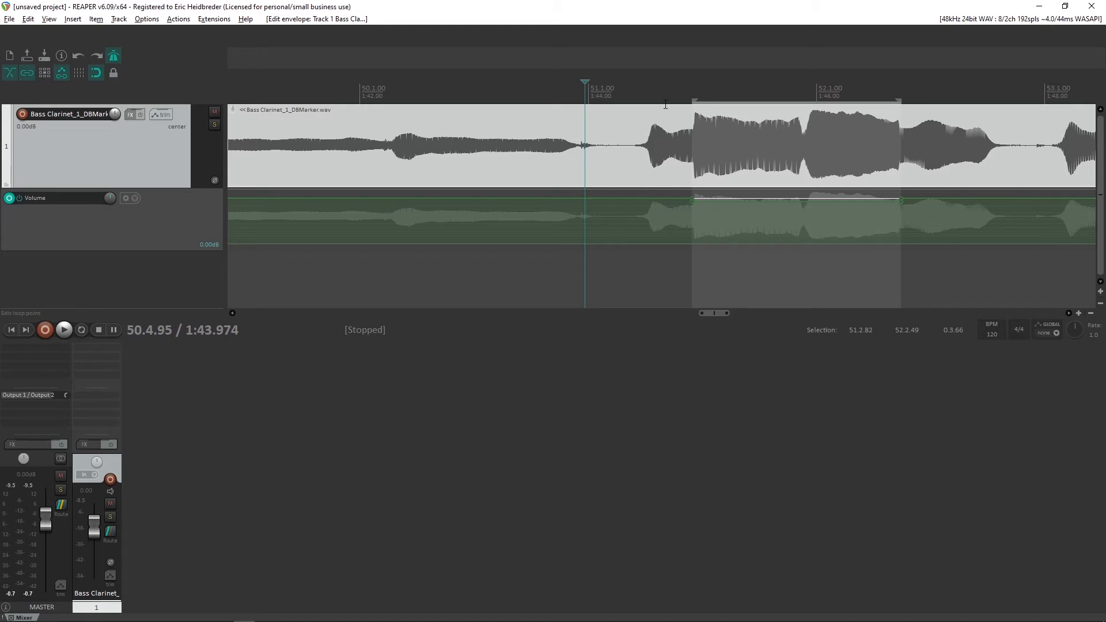
{"action": "left_click", "coordinate": [633, 93]}
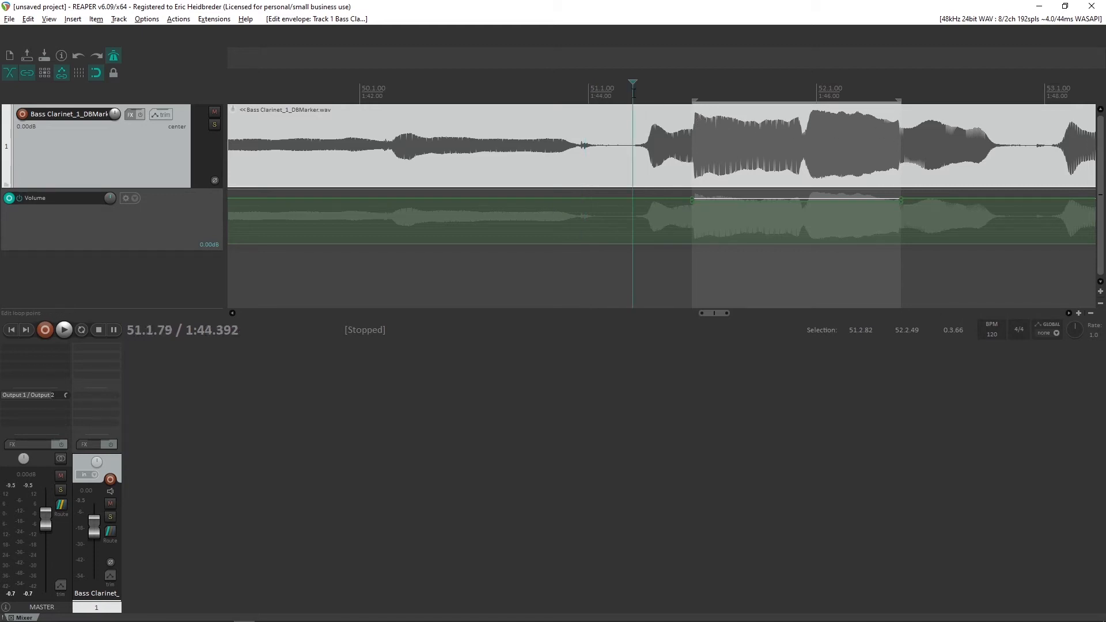
{"action": "key", "text": "space"}
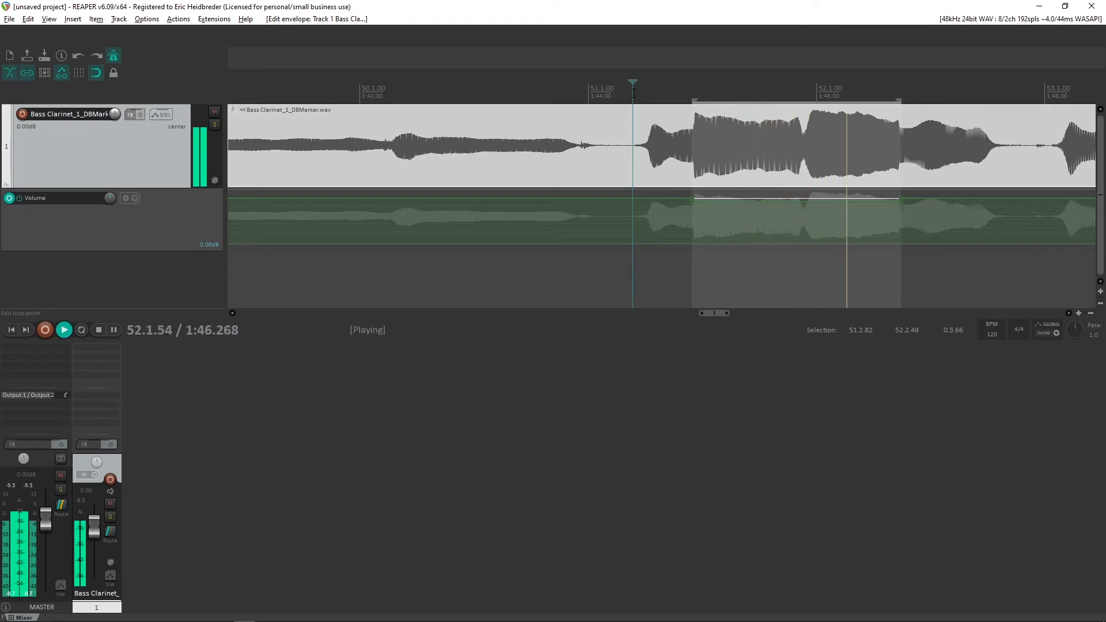
- Play the loud passage again from about 1:44.4 to hear the lowered level
{"action": "key", "text": "space"}
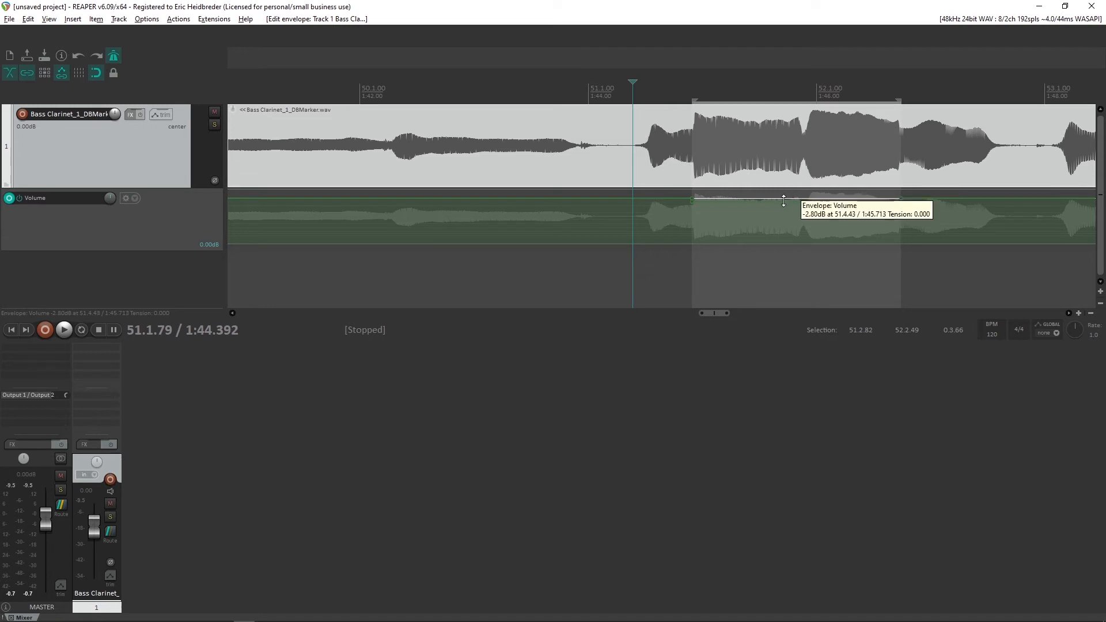
{"action": "key", "text": "space"}
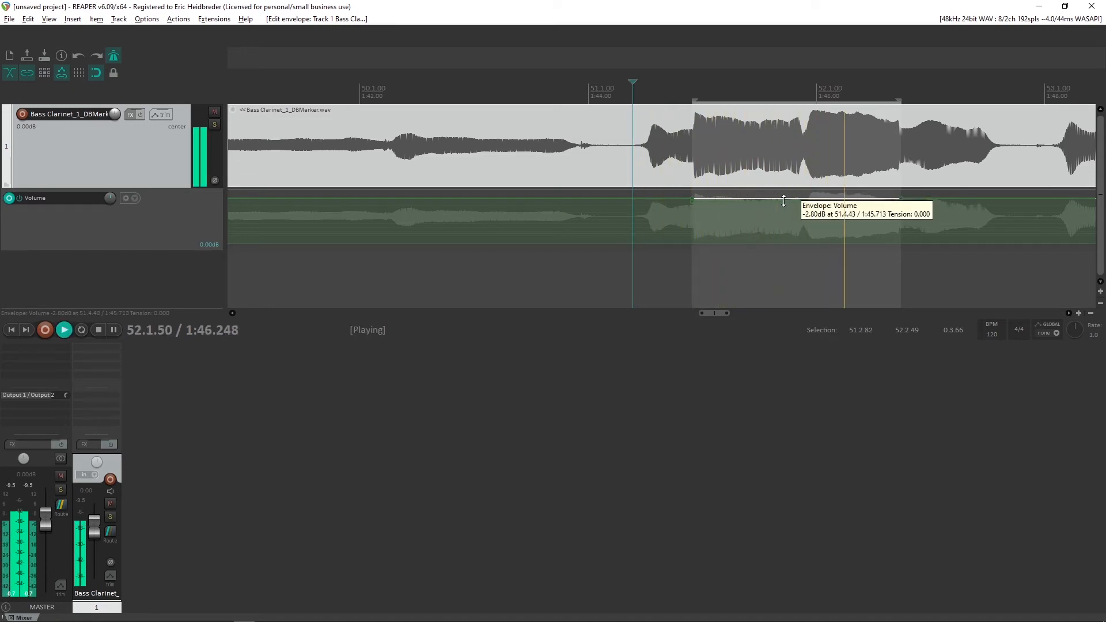
{"action": "key", "text": "space"}
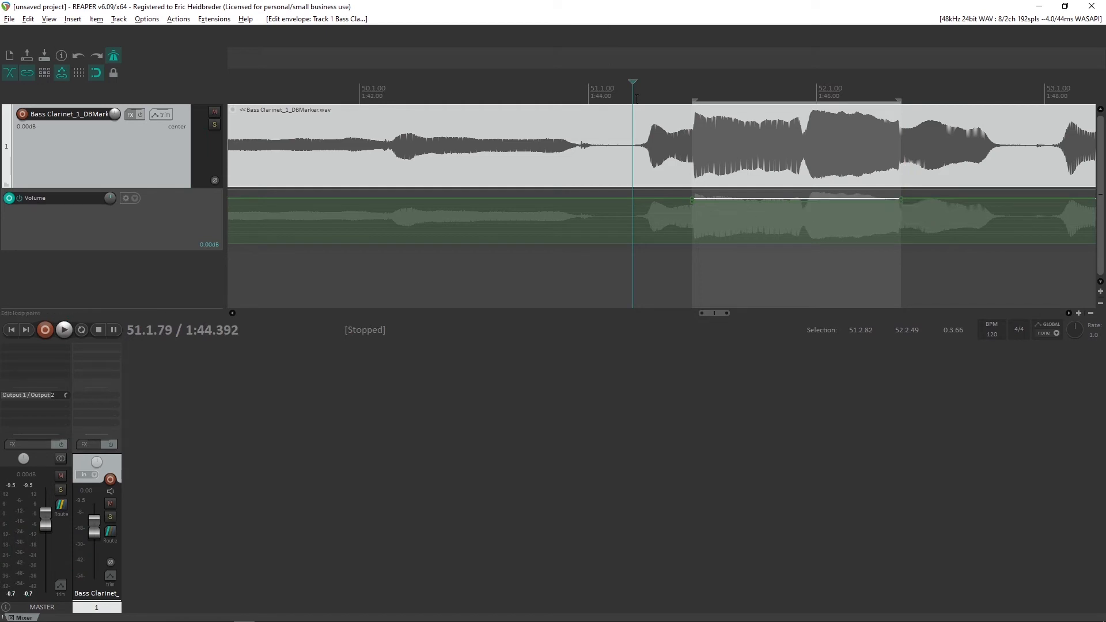
- Undo the track volume reduction over the loud passage and remove the time selection
{"action": "left_click", "coordinate": [688, 92]}
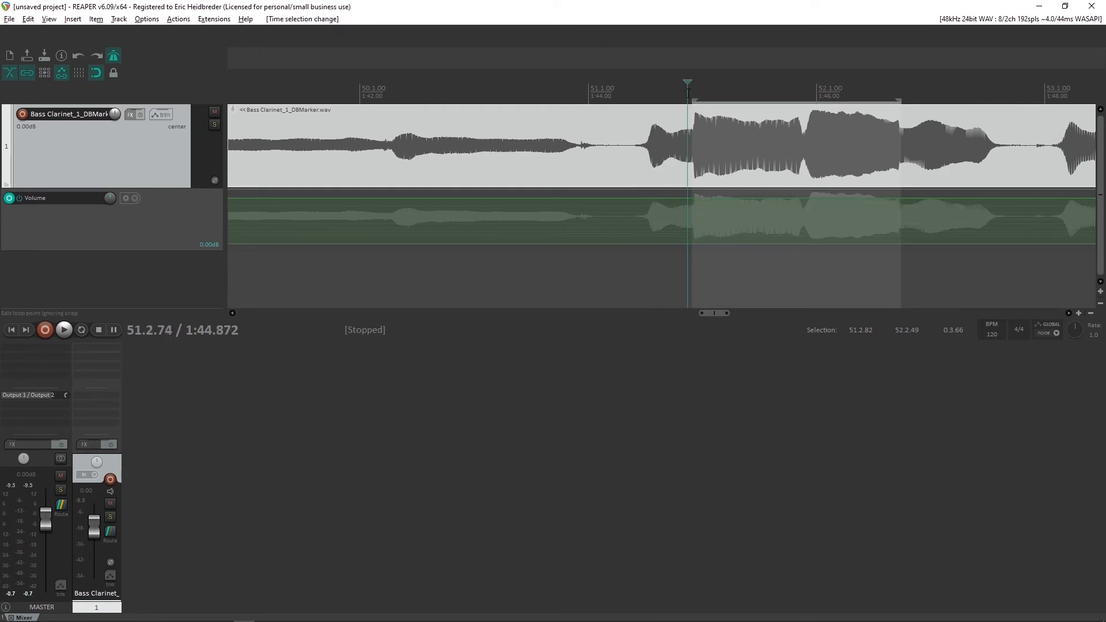
{"action": "left_click", "coordinate": [738, 135]}
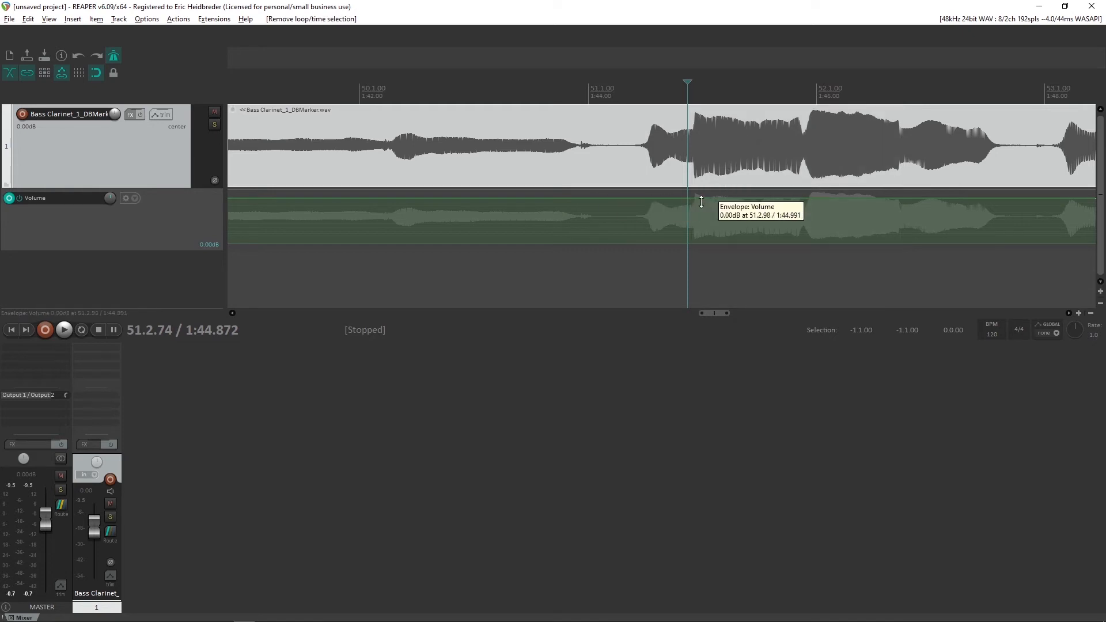
- Show the take volume envelope on the bass clarinet item
{"action": "left_click", "coordinate": [694, 136]}
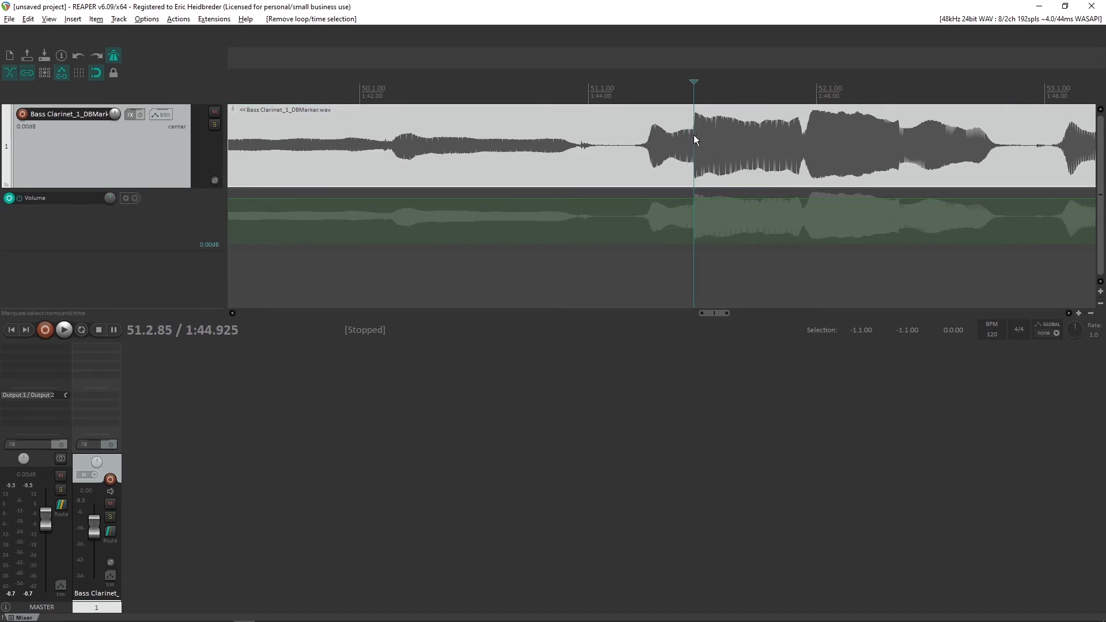
{"action": "right_click", "coordinate": [695, 136]}
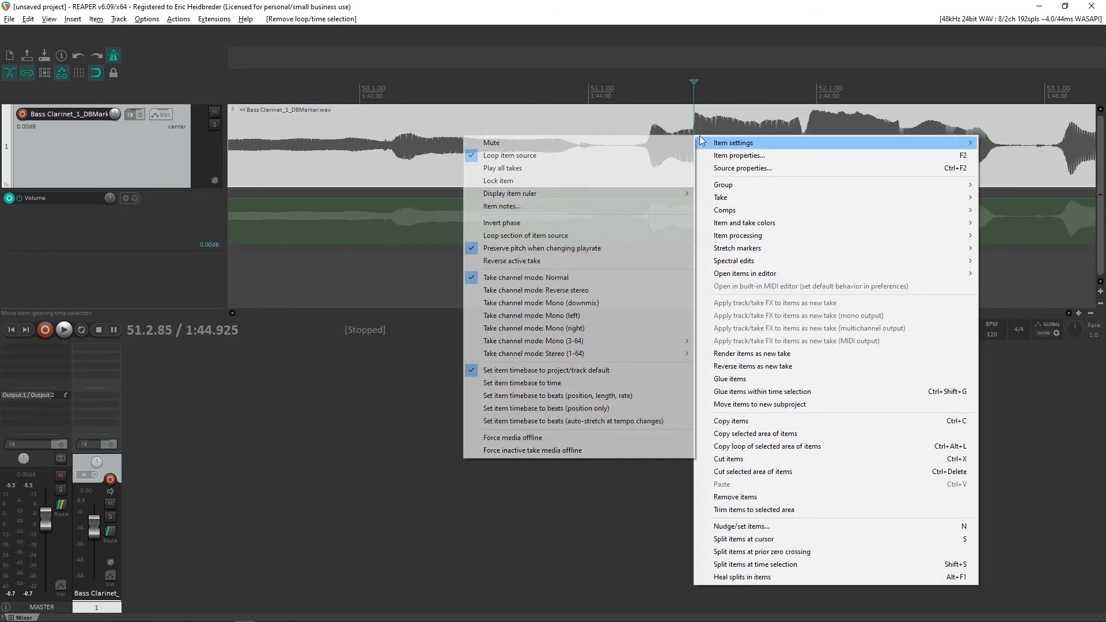
{"action": "left_click", "coordinate": [696, 118]}
{"action": "left_click", "coordinate": [643, 148]}
{"action": "left_click", "coordinate": [725, 146]}
{"action": "left_click", "coordinate": [684, 147]}
{"action": "right_click", "coordinate": [693, 146]}
{"action": "mouse_move", "coordinate": [721, 209]}
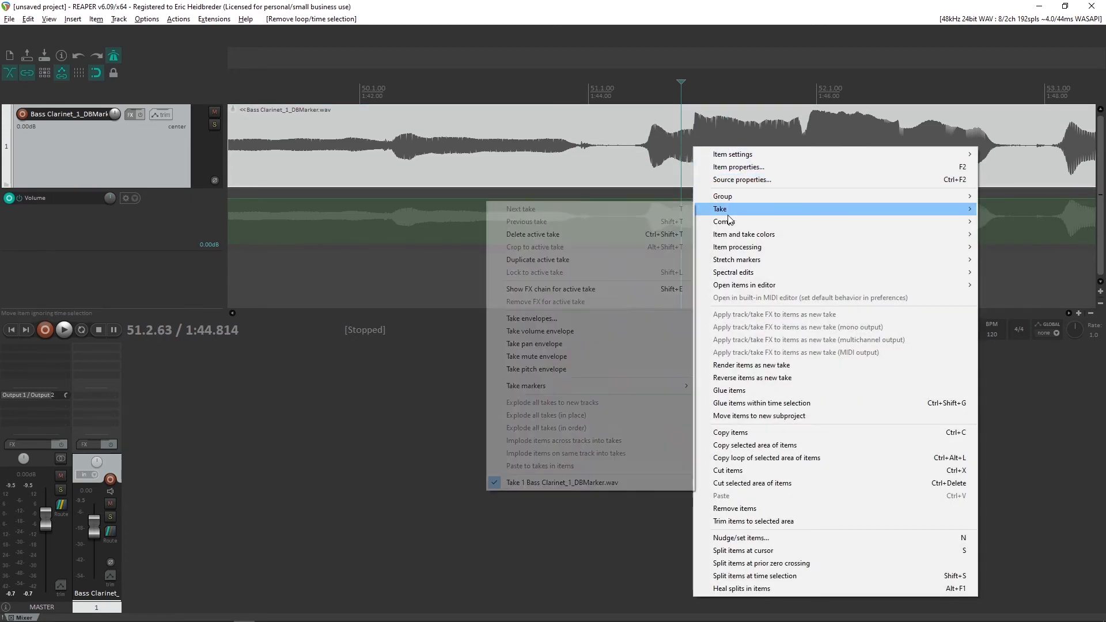
{"action": "left_click", "coordinate": [562, 333]}
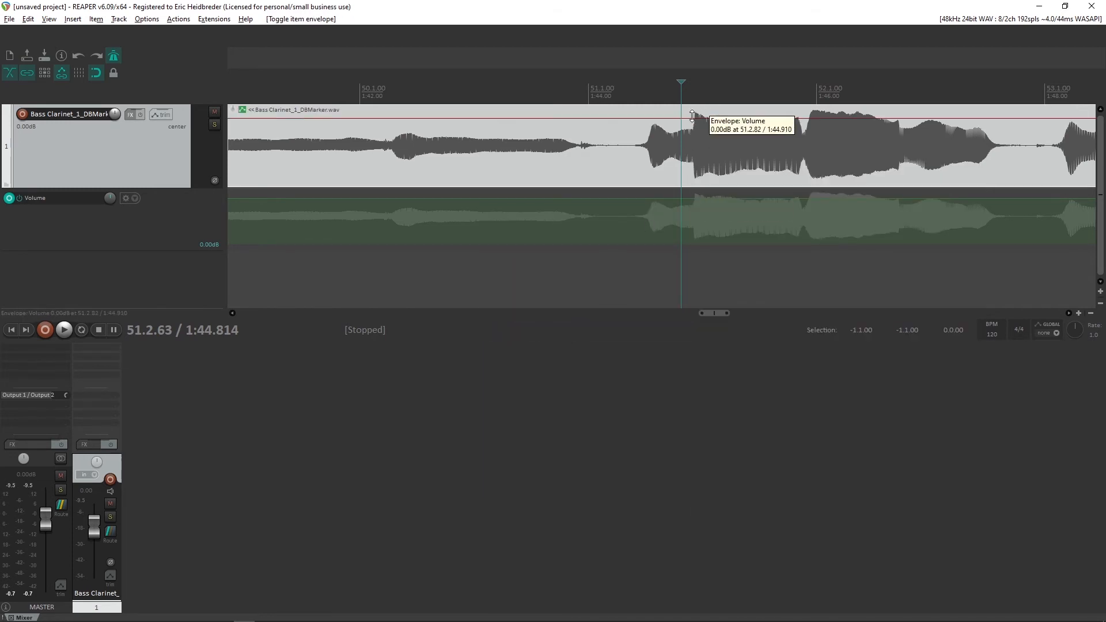
- Lower the take volume envelope from 51.2.84 to 52.2.49, and raise its second part from 51.4.77 to 52.2.49 slightly
{"action": "left_click_drag", "start_coordinate": [693, 98], "coordinate": [900, 94]}
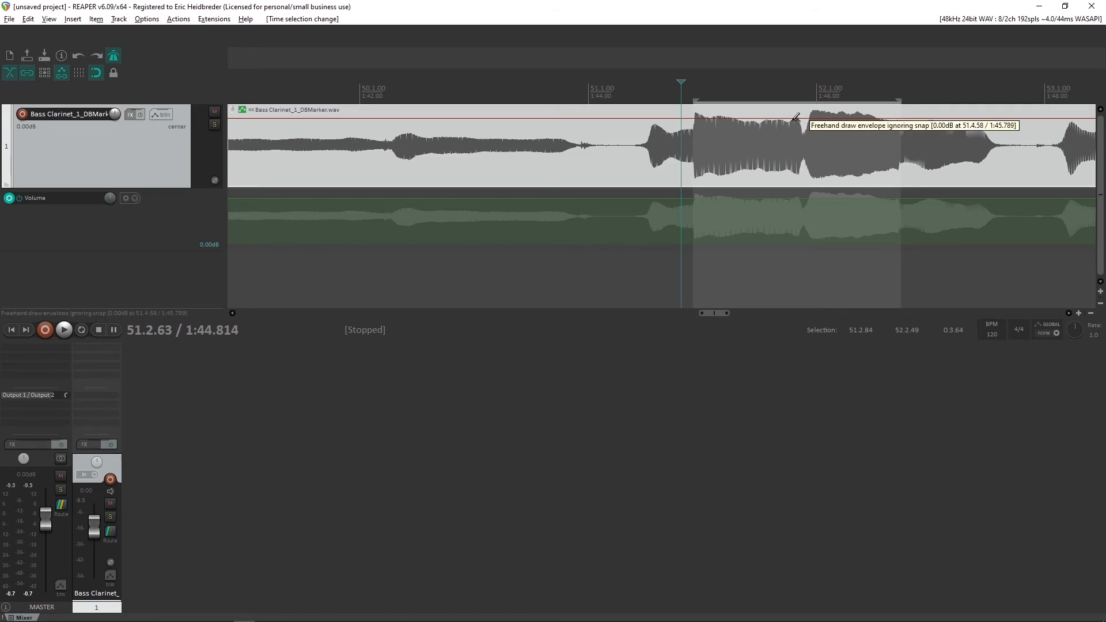
{"action": "left_click_drag", "start_coordinate": [789, 118], "coordinate": [796, 134]}
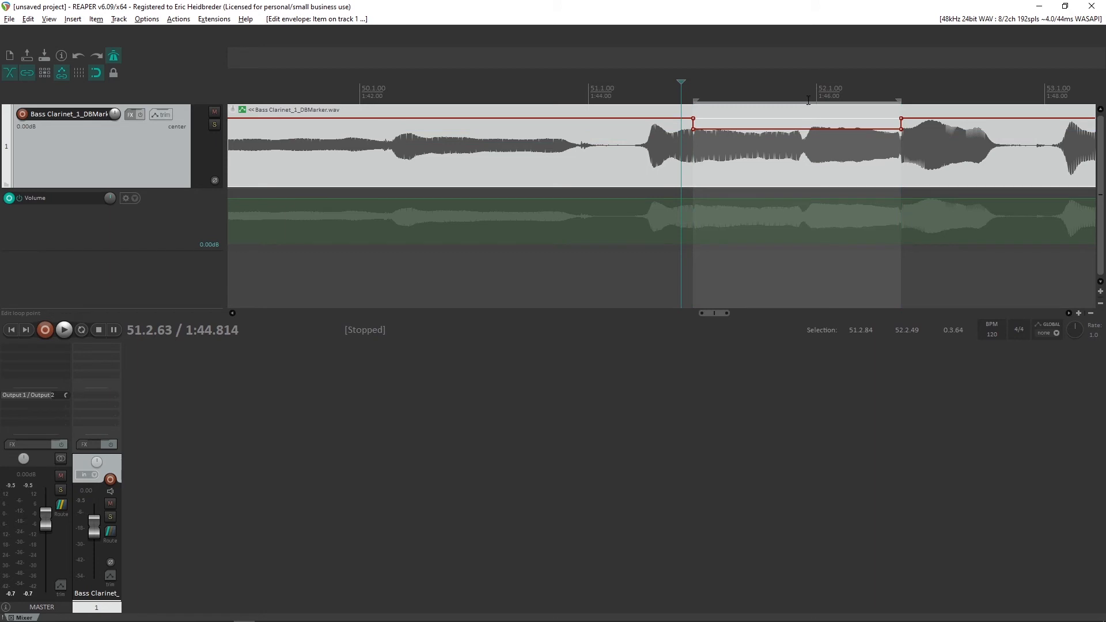
{"action": "left_click_drag", "start_coordinate": [804, 88], "coordinate": [902, 90]}
{"action": "left_click_drag", "start_coordinate": [844, 129], "coordinate": [843, 125]}
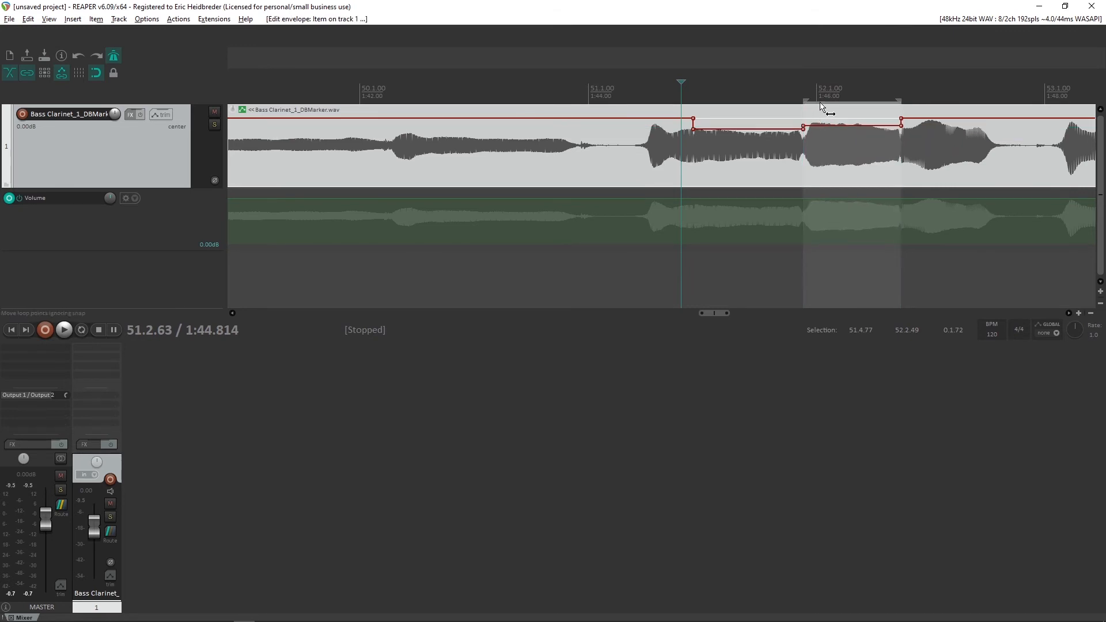
- Clear the time selection, play the passage from about 1:43.4, and inspect the envelope drop at its start up close
{"action": "left_click", "coordinate": [629, 90]}
{"action": "key", "text": "Escape"}
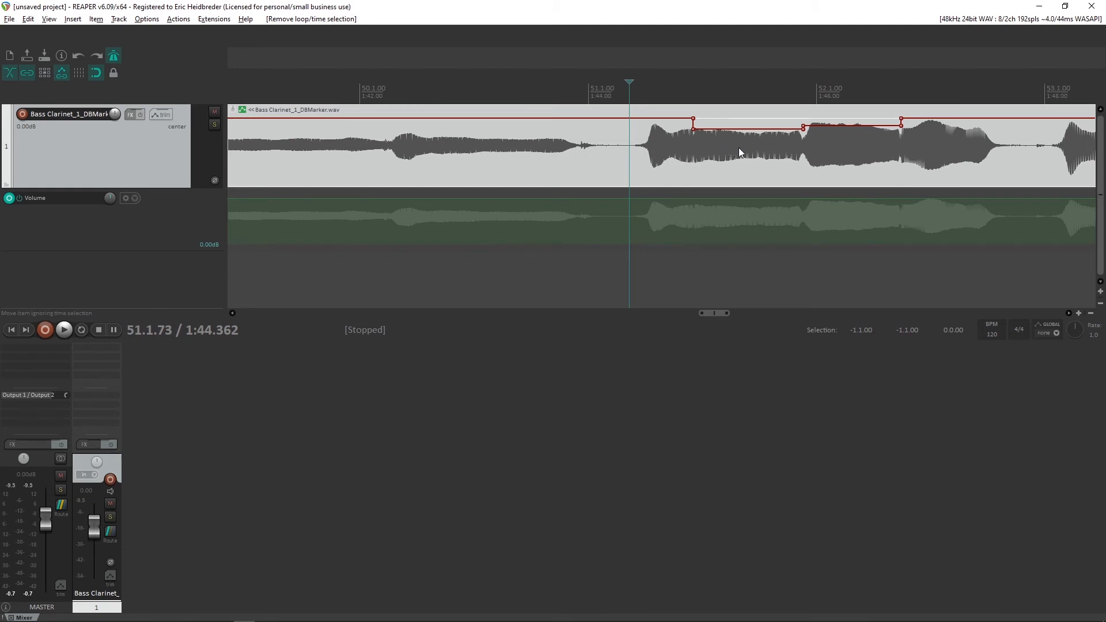
{"action": "left_click", "coordinate": [516, 97]}
{"action": "key", "text": "space"}
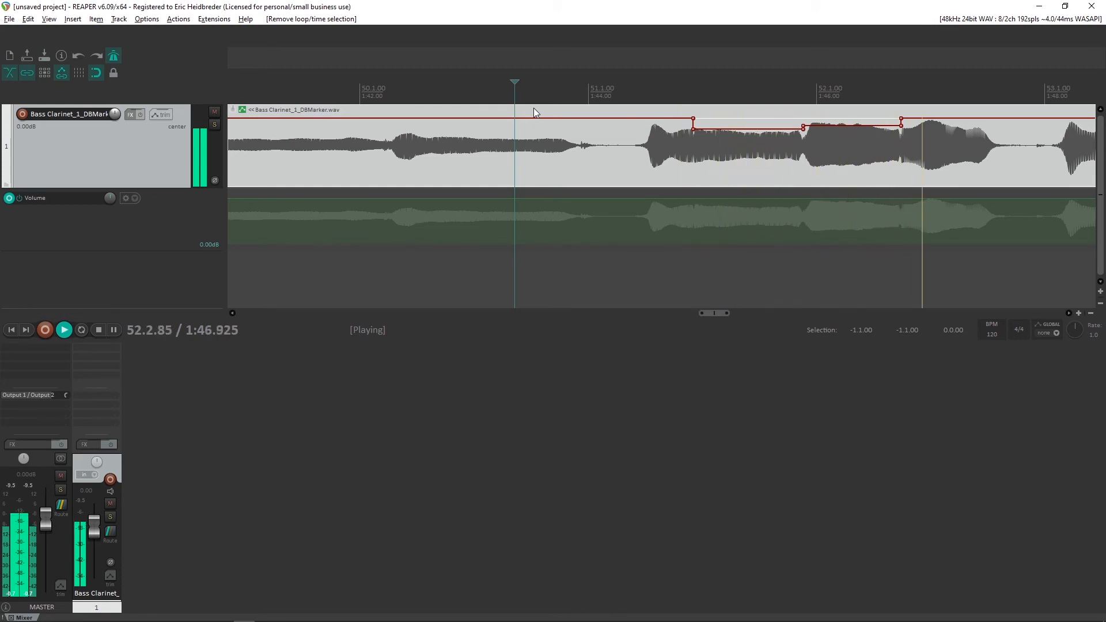
{"action": "key", "text": "space"}
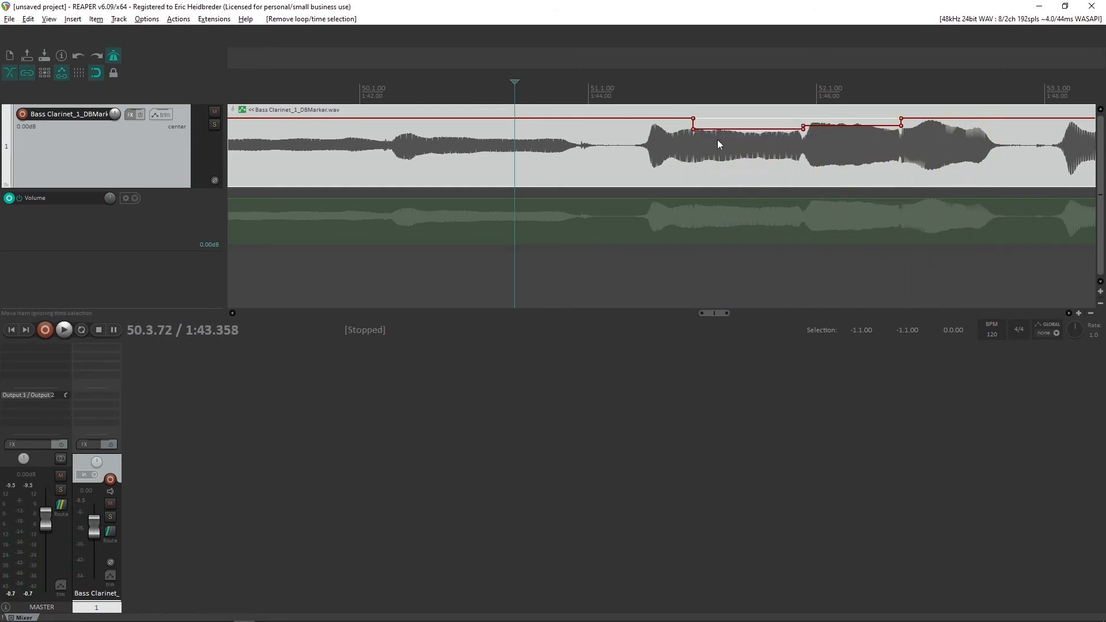
{"action": "scroll", "coordinate": [718, 144], "scroll_direction": "up", "scroll_amount": 2}
{"action": "left_click", "coordinate": [915, 145]}
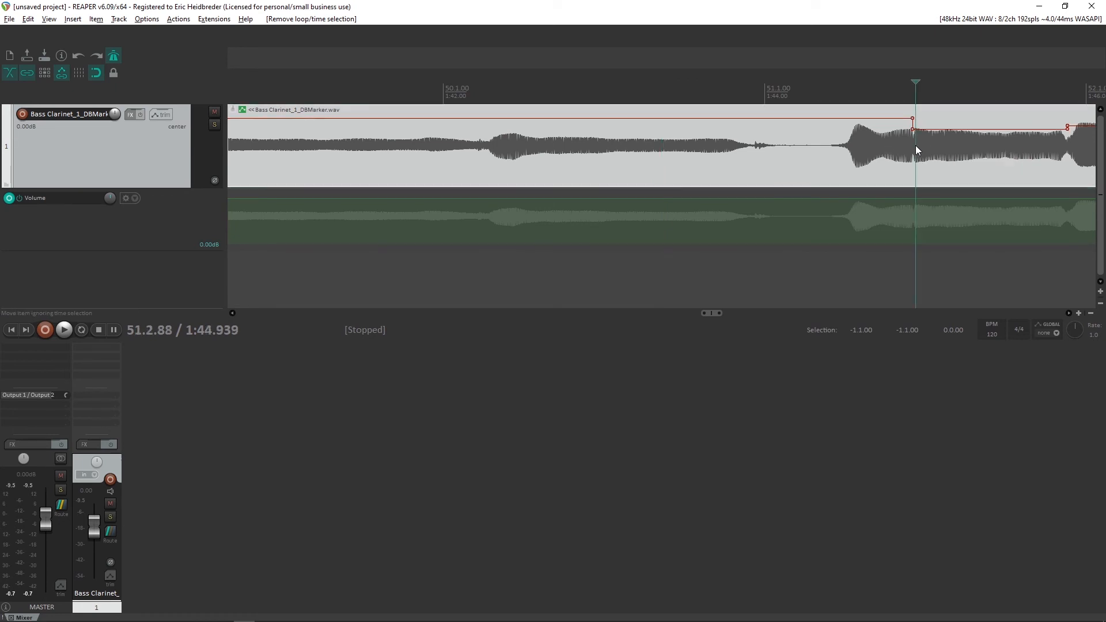
{"action": "scroll", "coordinate": [914, 145], "scroll_direction": "up", "scroll_amount": 5}
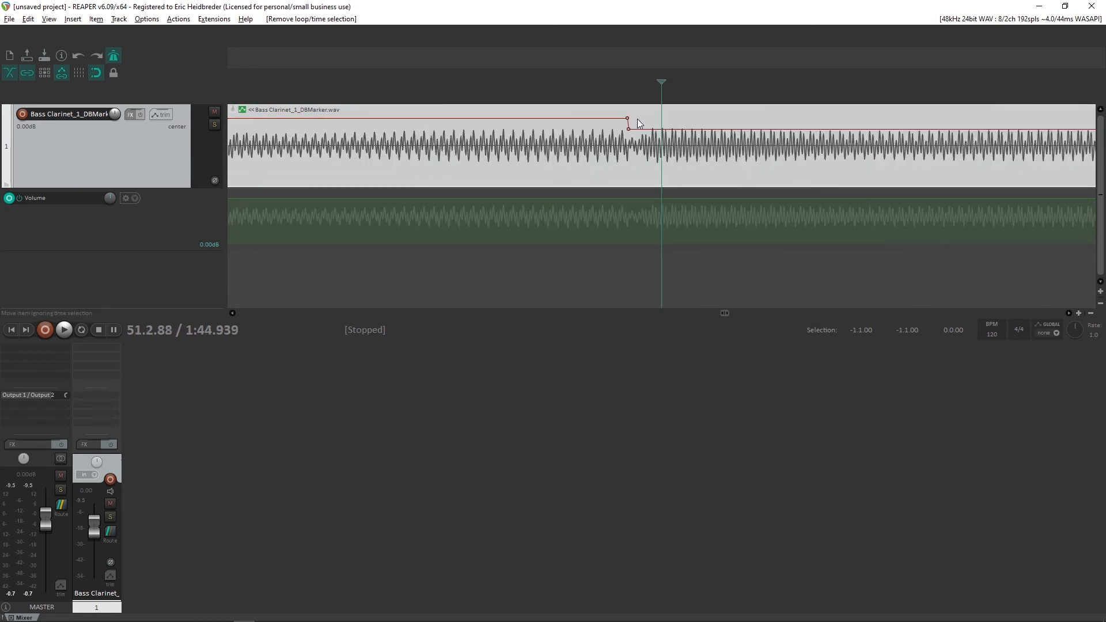
{"action": "scroll", "coordinate": [638, 123], "scroll_direction": "down", "scroll_amount": 5}
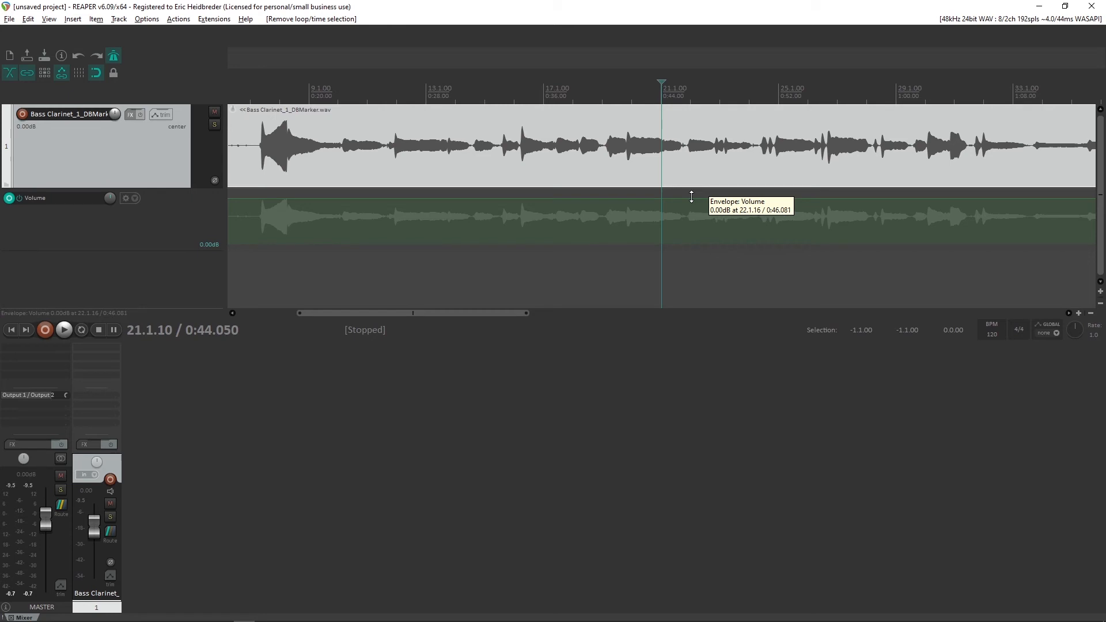
- Add four points to the track volume envelope at about 0:49.7, 0:51.9, 0:58 and 1:00
{"action": "scroll", "coordinate": [683, 197], "scroll_direction": "up", "scroll_amount": 3}
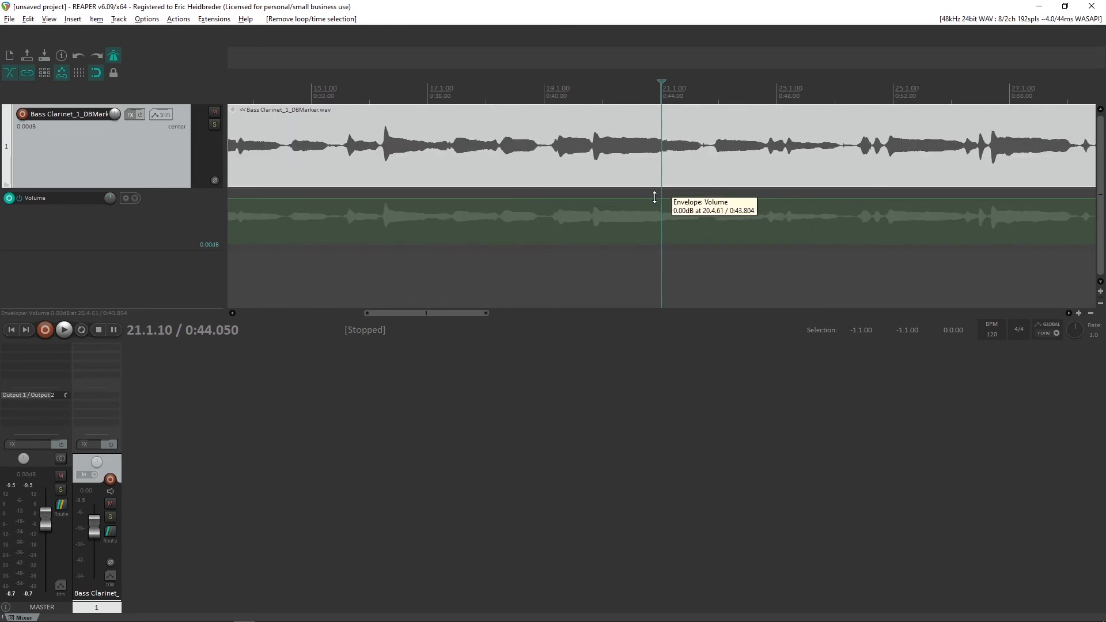
{"action": "left_click", "coordinate": [555, 97]}
{"action": "left_click", "coordinate": [788, 97]}
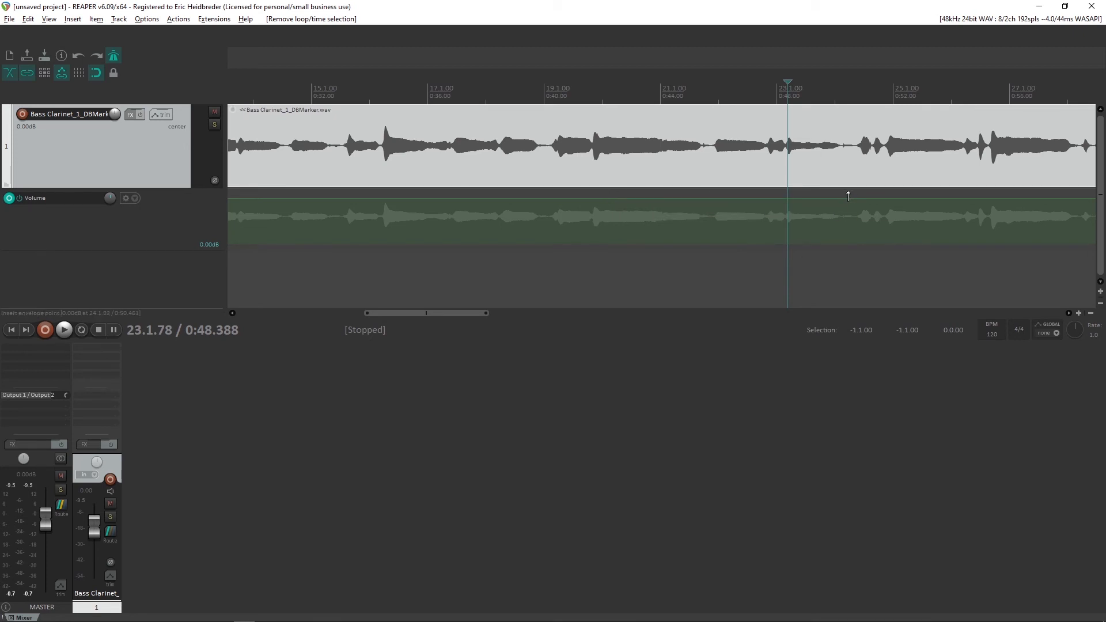
{"action": "left_click", "coordinate": [890, 199]}
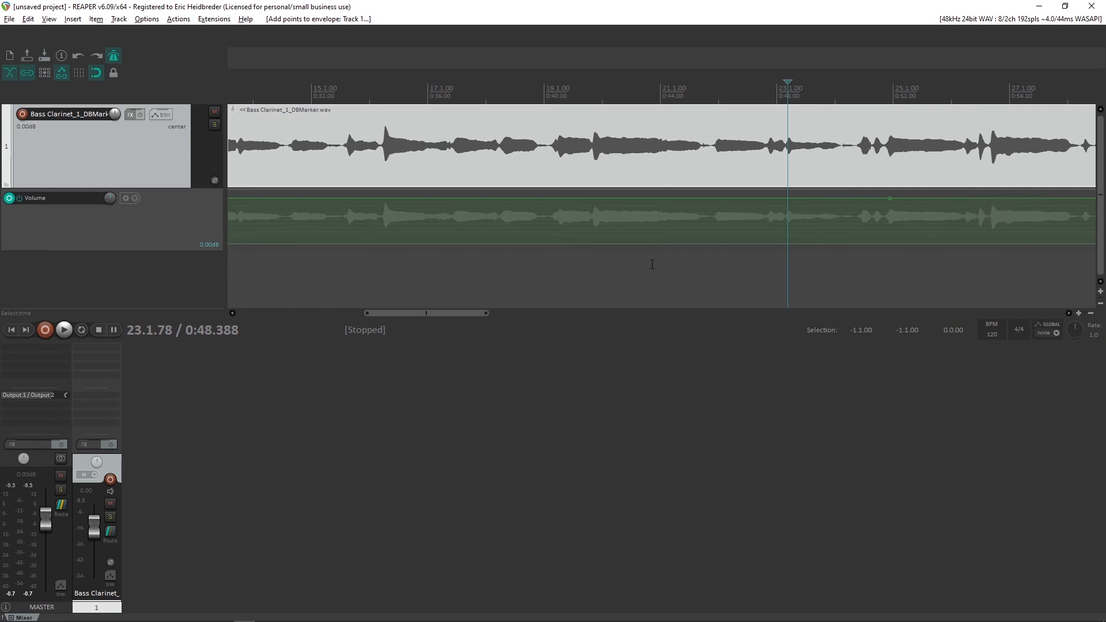
{"action": "left_click_drag", "start_coordinate": [462, 310], "coordinate": [496, 312]}
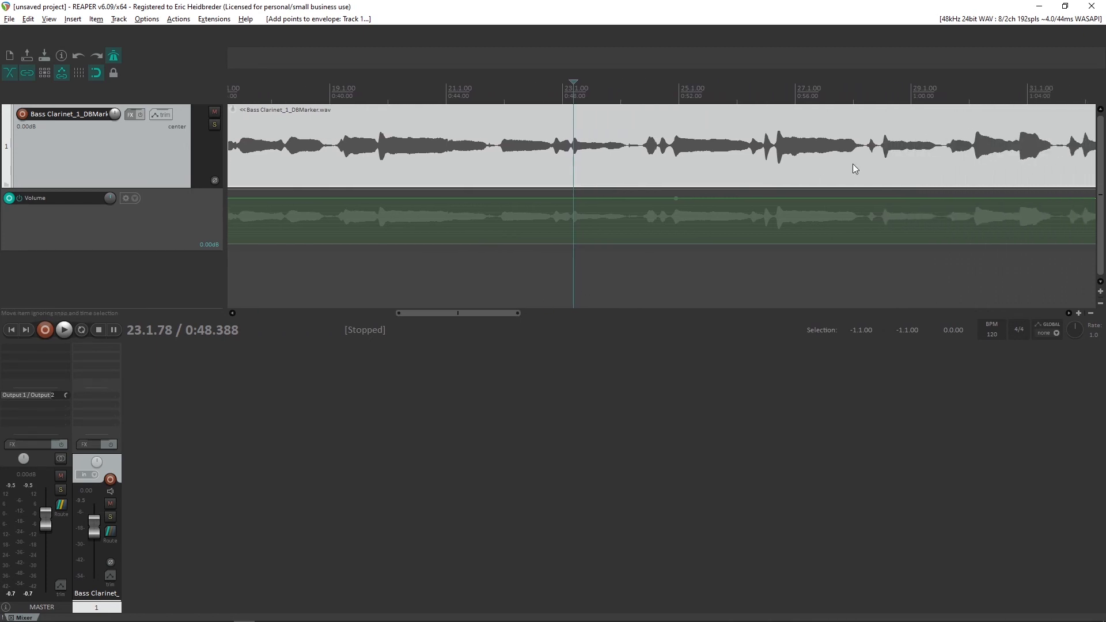
{"action": "left_click", "coordinate": [857, 199]}
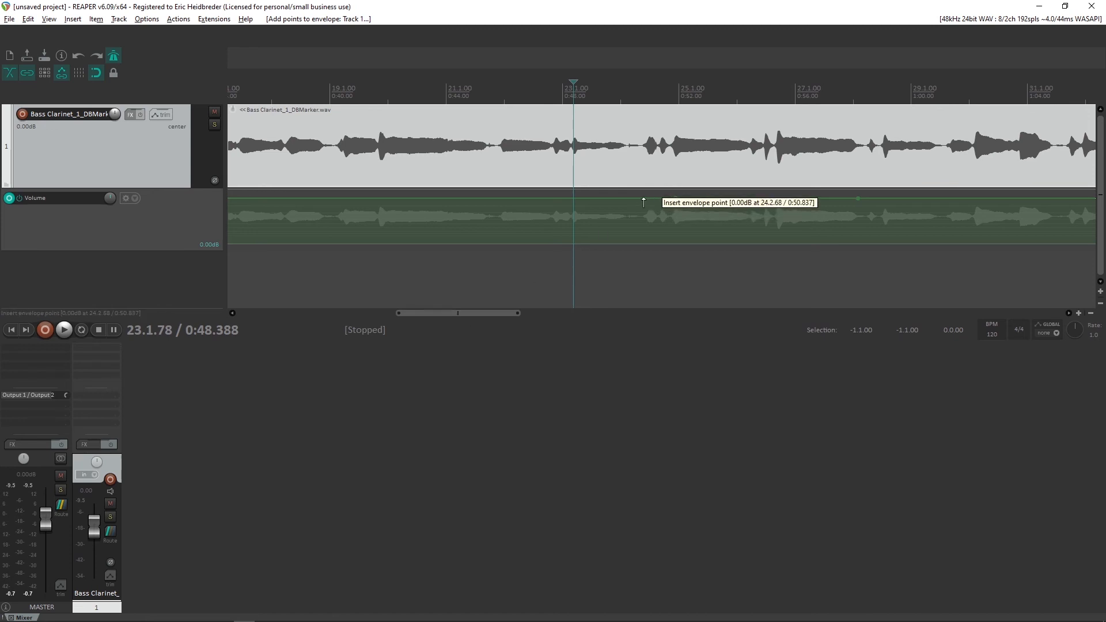
{"action": "left_click", "coordinate": [615, 200]}
{"action": "left_click", "coordinate": [676, 199]}
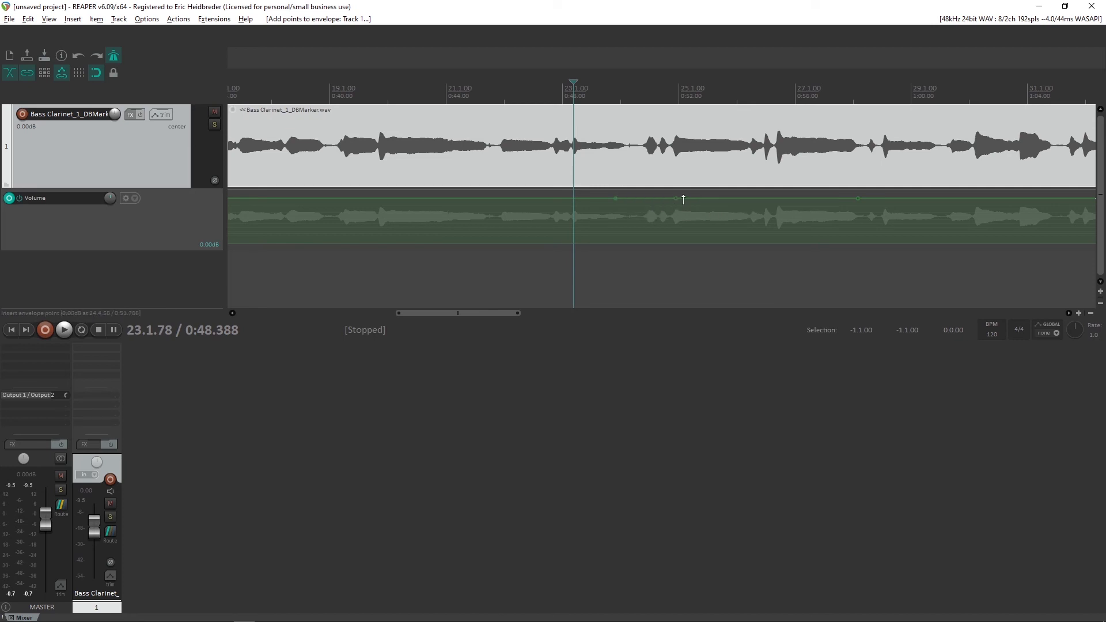
{"action": "left_click", "coordinate": [911, 199]}
- Lower the track envelope segment between the two middle points and move the first point earlier to about 0:46
{"action": "left_click_drag", "start_coordinate": [752, 200], "coordinate": [746, 196]}
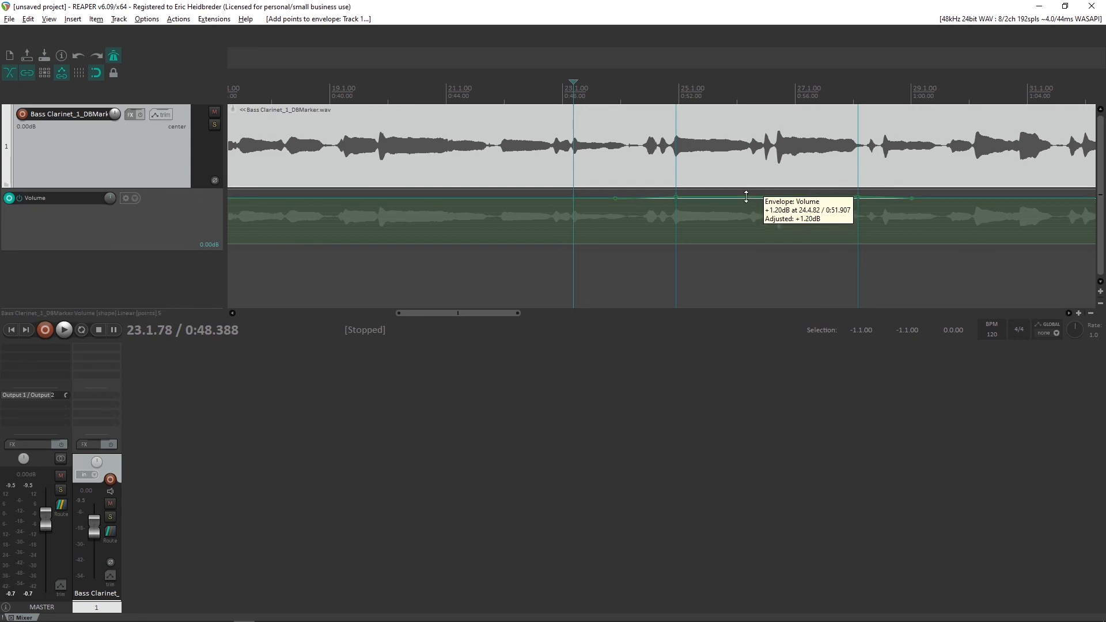
{"action": "left_click_drag", "start_coordinate": [747, 195], "coordinate": [743, 211]}
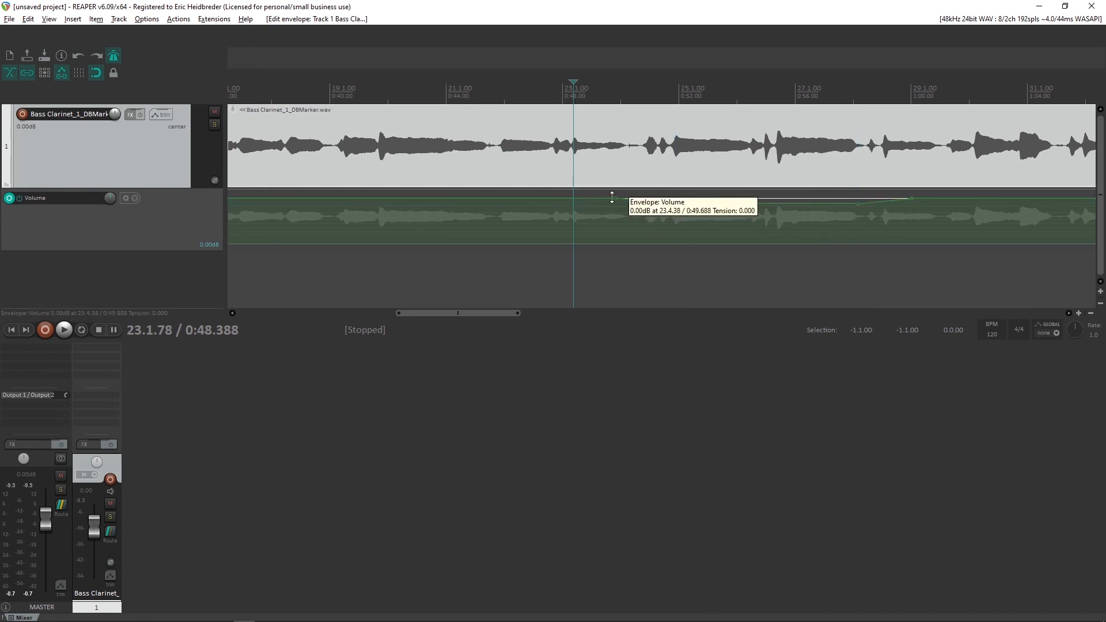
{"action": "left_click_drag", "start_coordinate": [612, 197], "coordinate": [508, 199]}
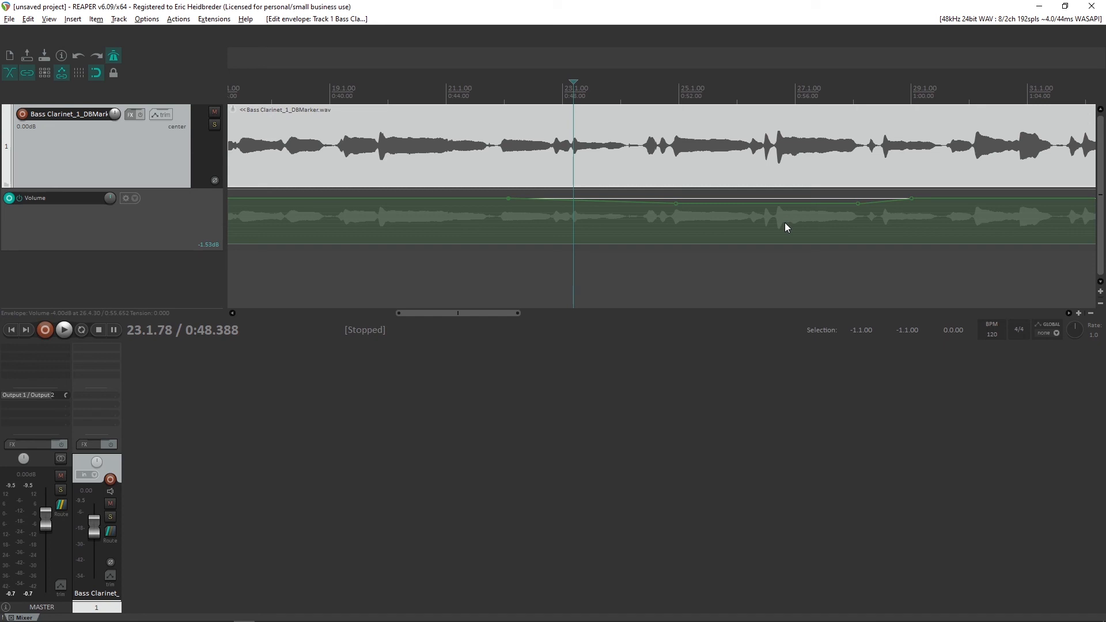
{"action": "left_click_drag", "start_coordinate": [721, 199], "coordinate": [727, 214]}
- Play the recording from about 0:40 through the gradual volume reduction
{"action": "left_click", "coordinate": [330, 95]}
{"action": "key", "text": "space"}
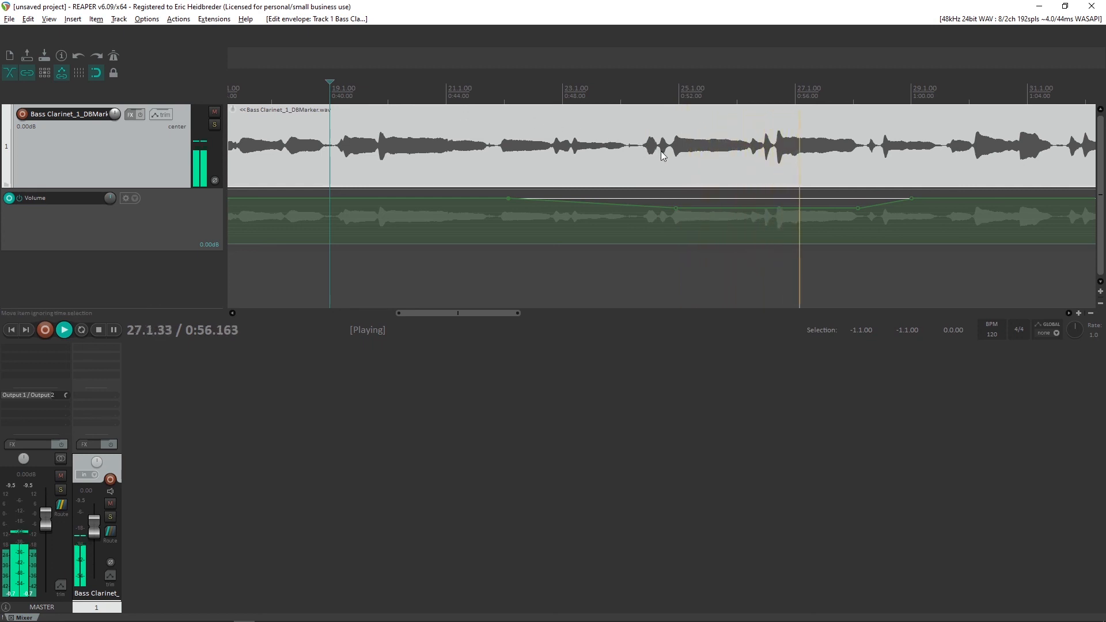
{"action": "key", "text": "space"}
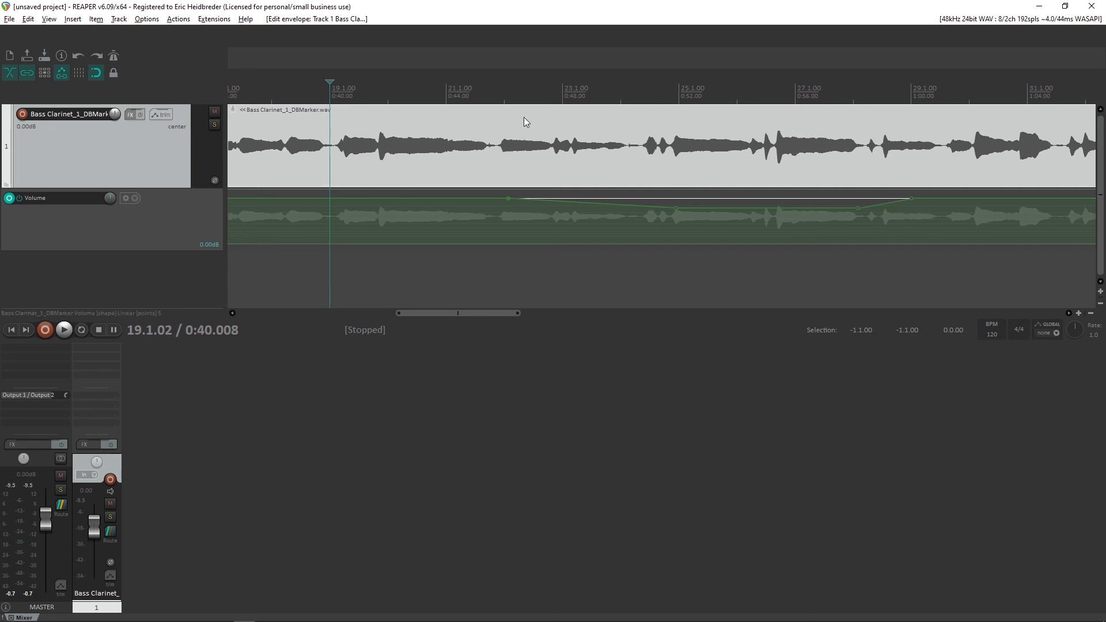
- Shorten the fade-down by moving the first envelope point to about 0:51.5, and play the transition from about 0:49.3
{"action": "left_click_drag", "start_coordinate": [510, 200], "coordinate": [663, 199]}
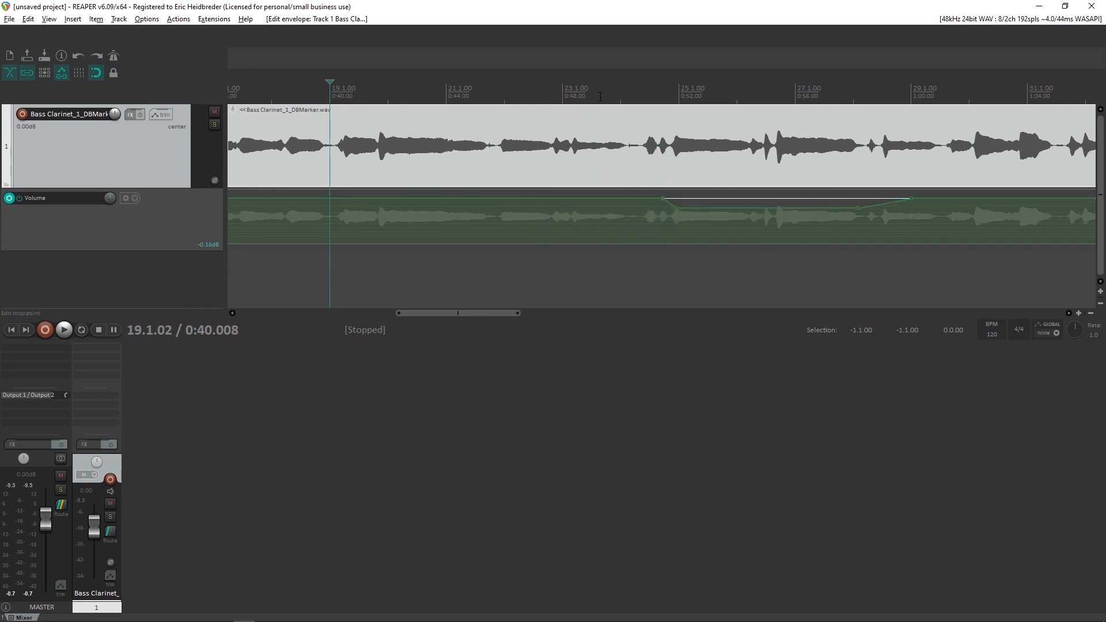
{"action": "left_click", "coordinate": [599, 126]}
{"action": "key", "text": "space"}
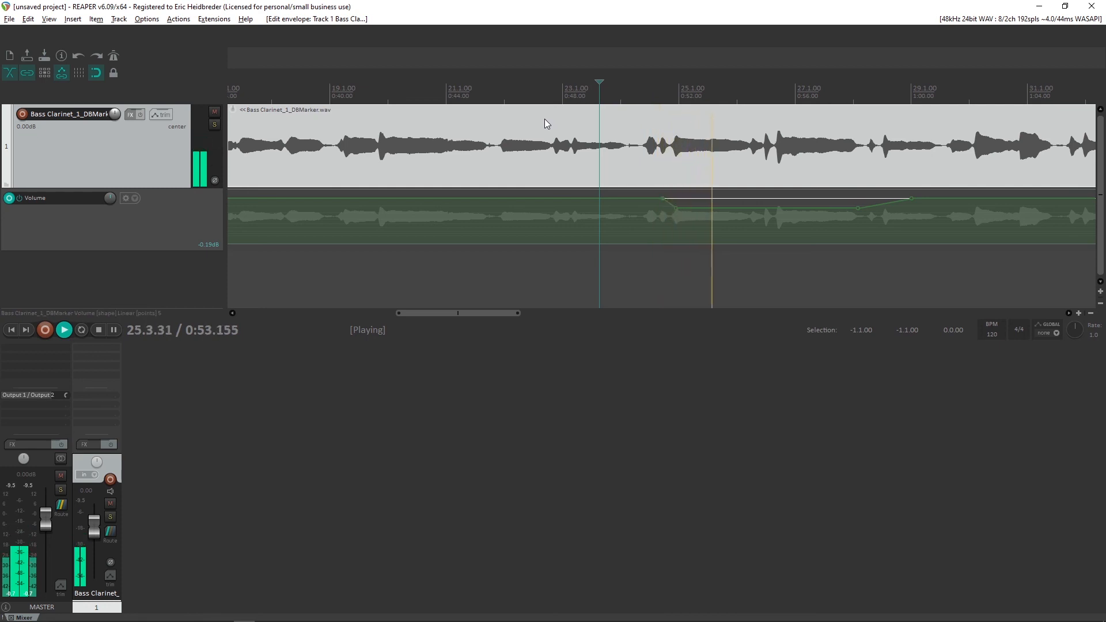
{"action": "key", "text": "space"}
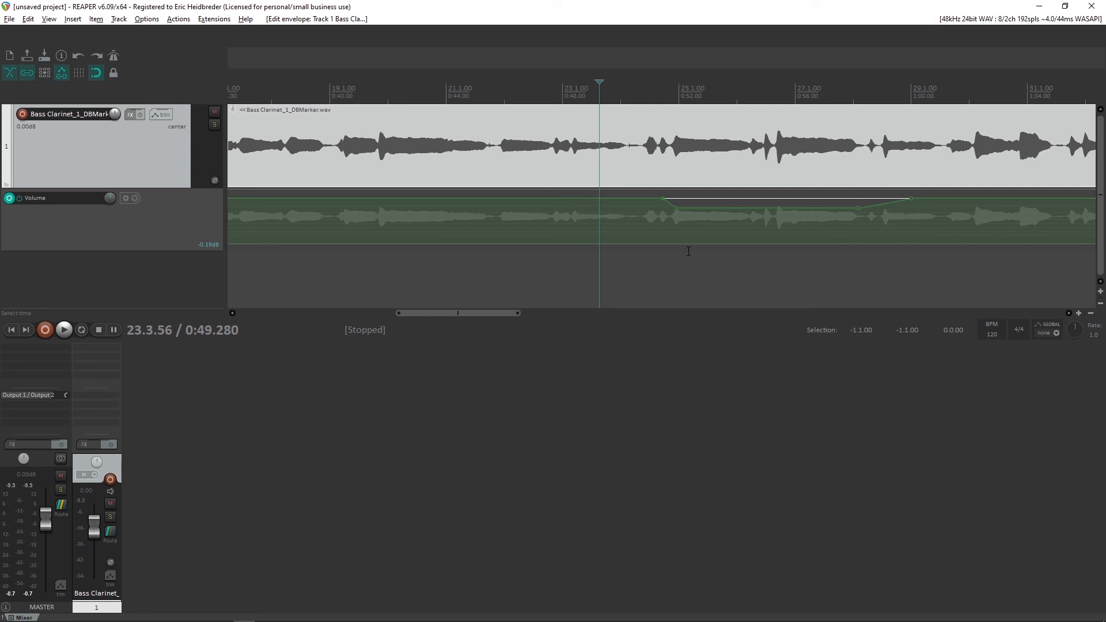
- Steepen the fade-down further by moving the first envelope point to about 0:51.8 and -0.4 dB
{"action": "mouse_move", "coordinate": [663, 198]}
{"action": "left_mouse_down"}
{"action": "mouse_move", "coordinate": [478, 196]}
{"action": "mouse_move", "coordinate": [672, 198]}
{"action": "left_mouse_up"}
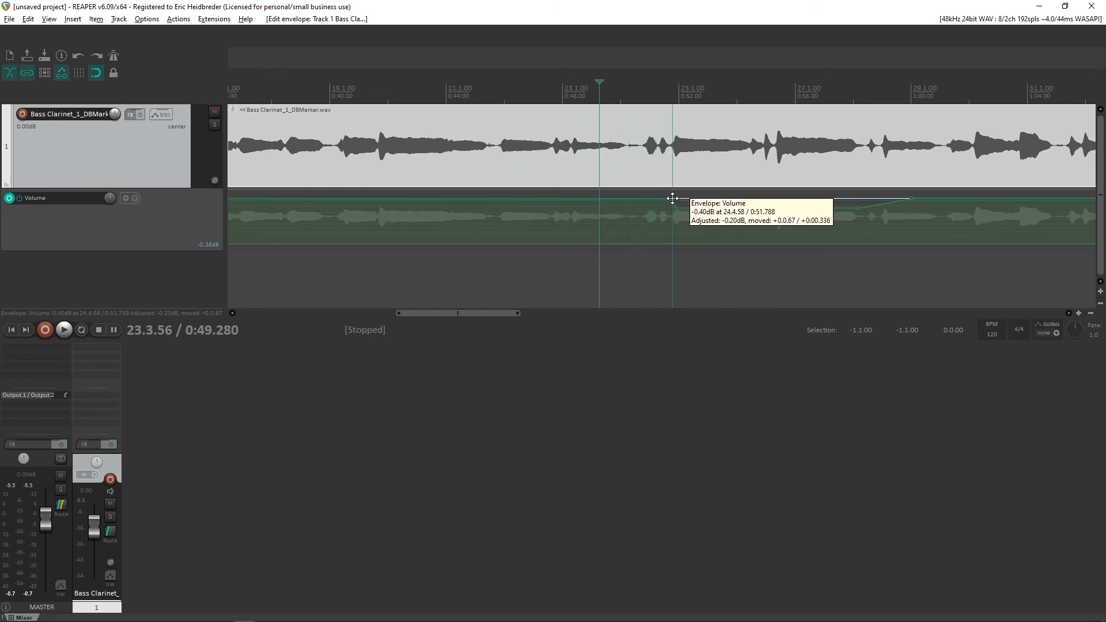